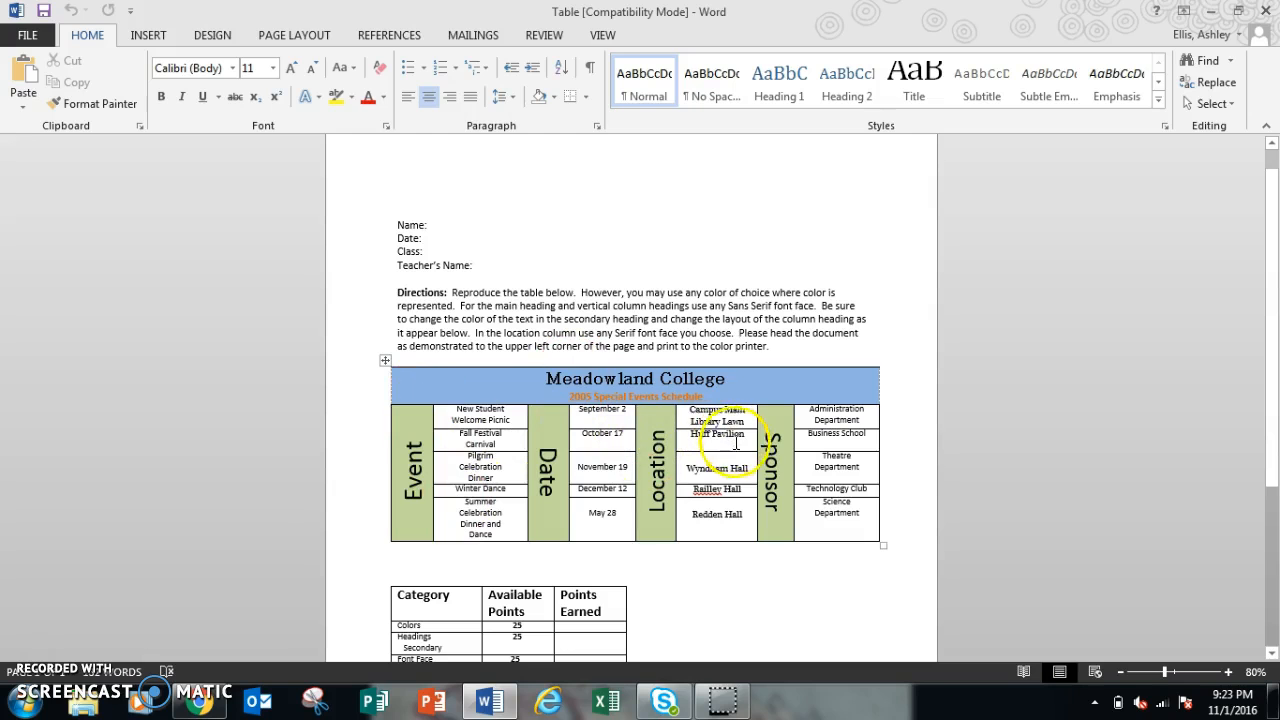
Step: Launch Word 2013 from the Start menu and open a new blank document
click(40, 706)
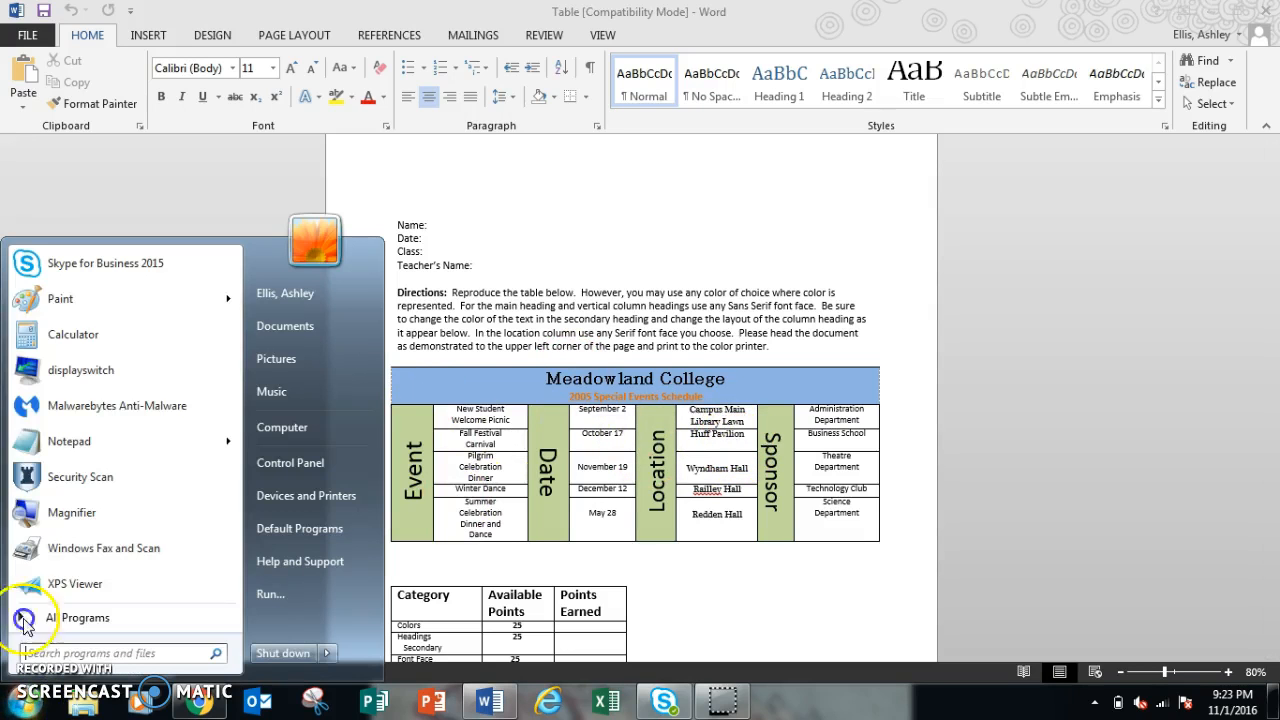
click(95, 617)
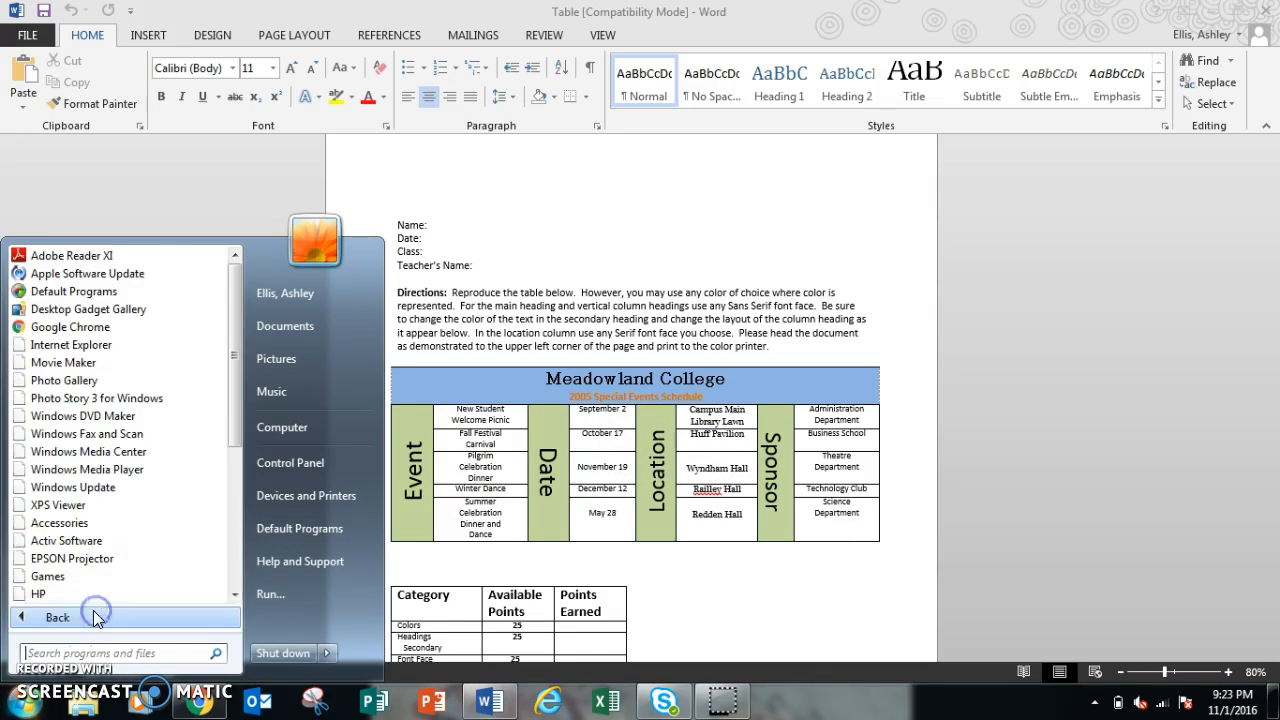
drag(234, 371, 234, 470)
click(110, 541)
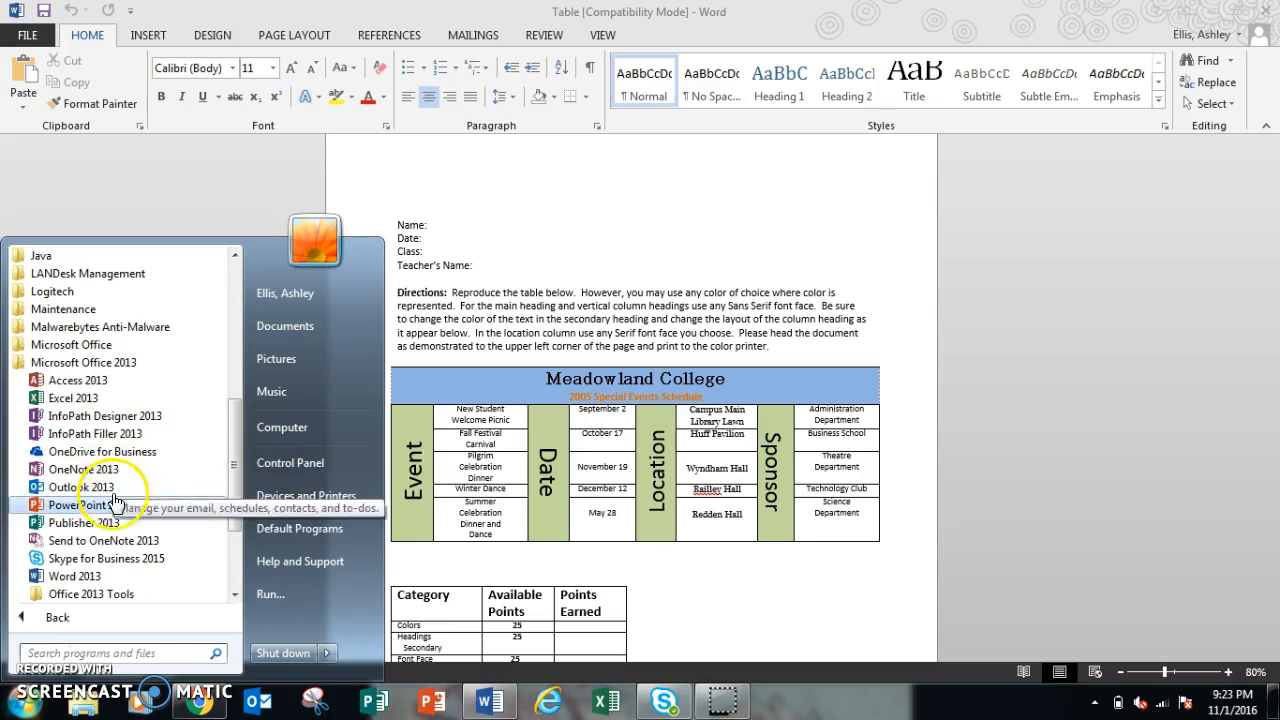
click(119, 577)
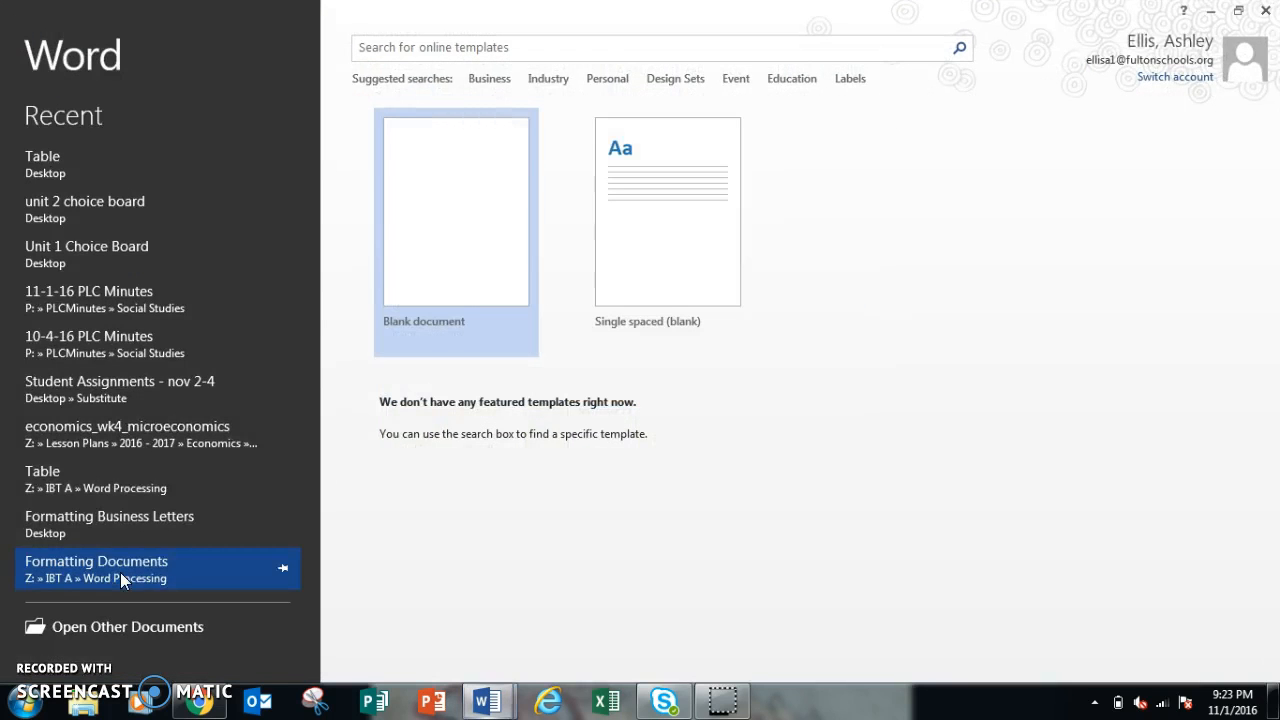
click(477, 240)
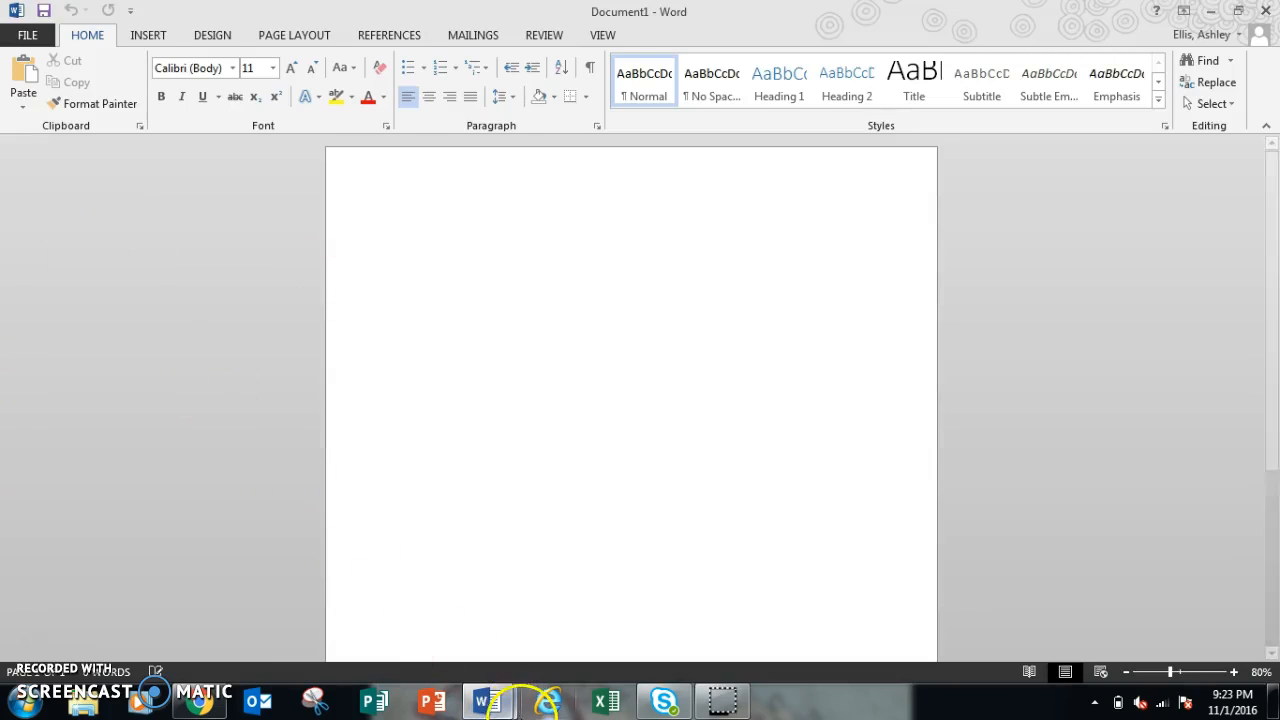
Step: Switch to the reference Table document to examine its layout, then return to the new document
mouse_move(490, 702)
click(412, 630)
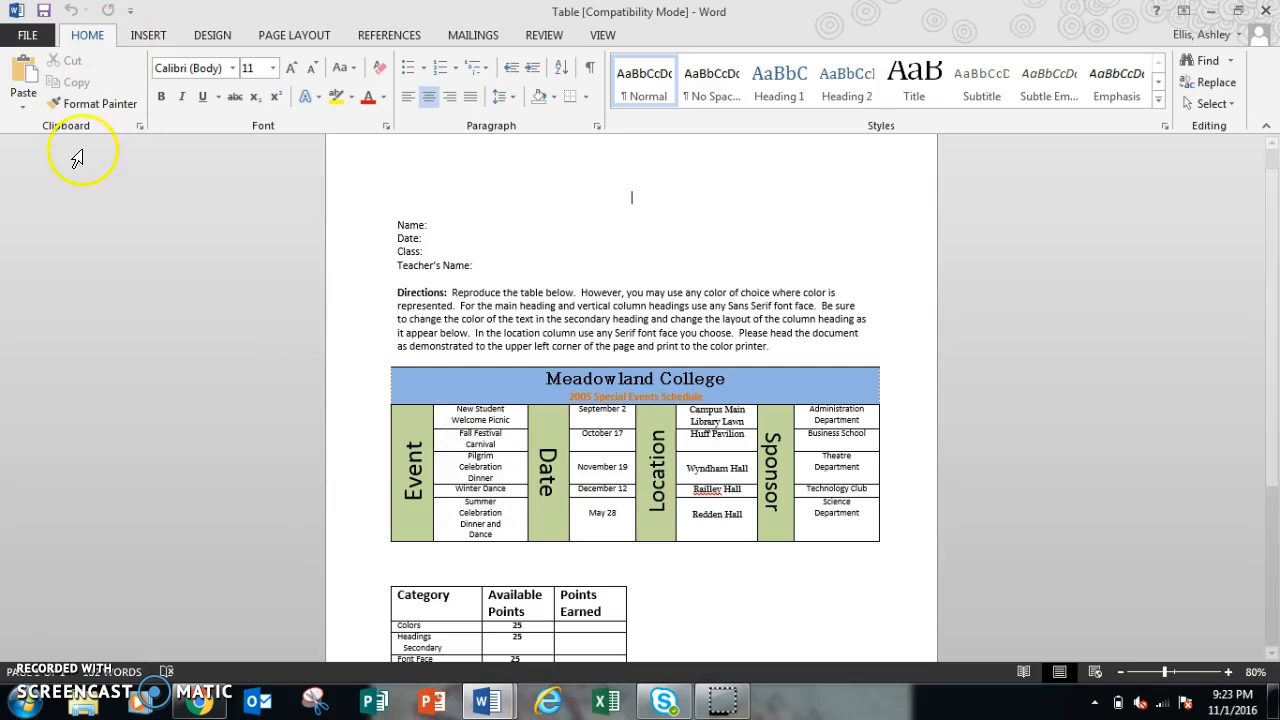
mouse_move(497, 708)
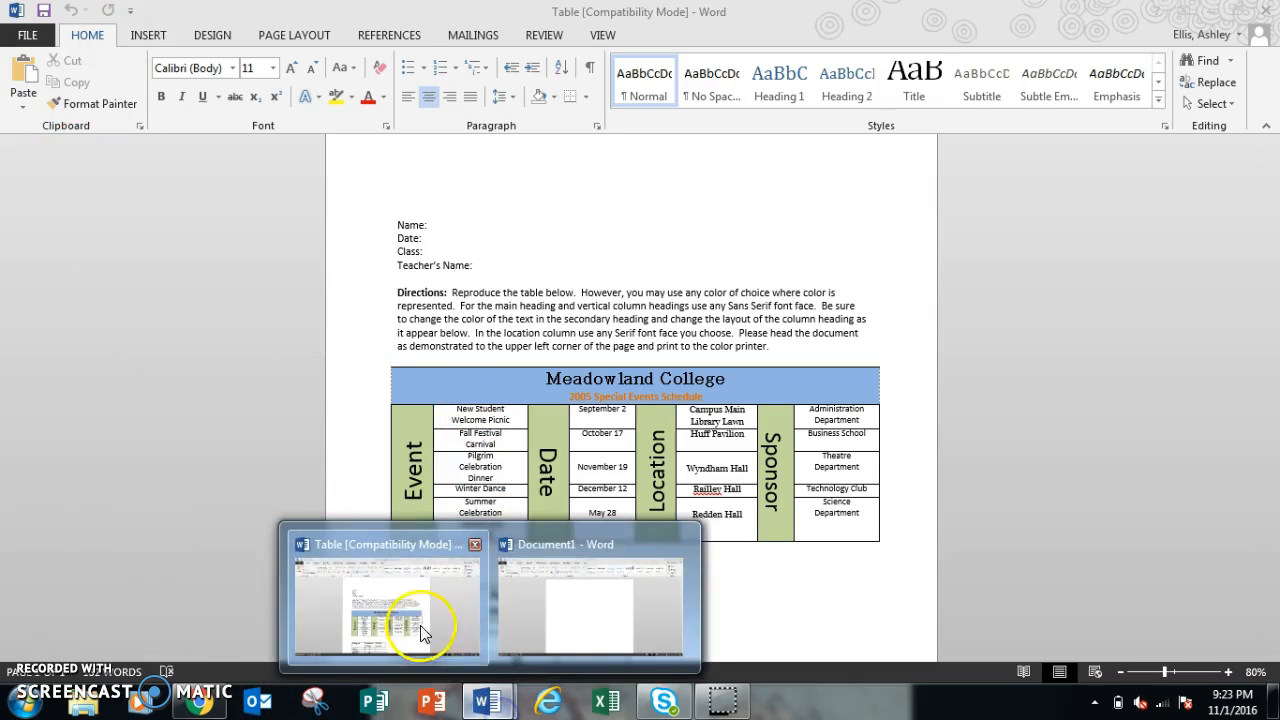
click(594, 614)
Step: Insert a table with 8 columns and 6 rows
click(146, 38)
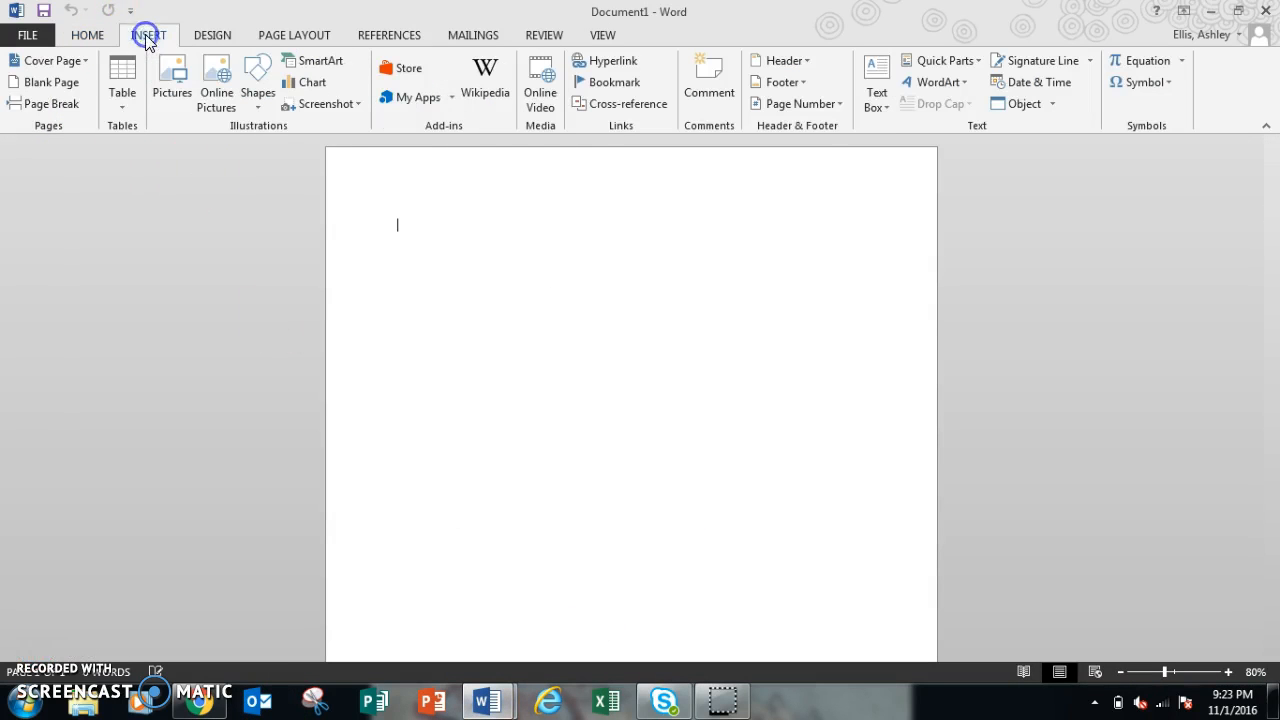
click(121, 100)
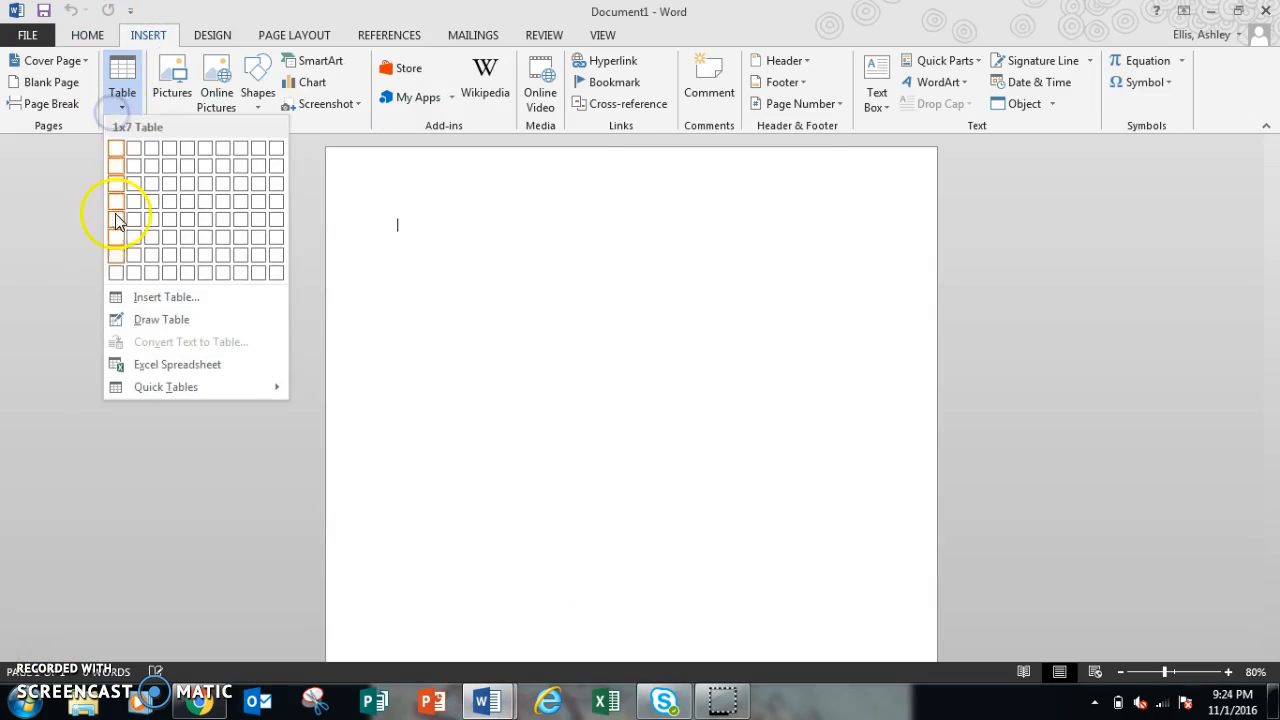
click(134, 297)
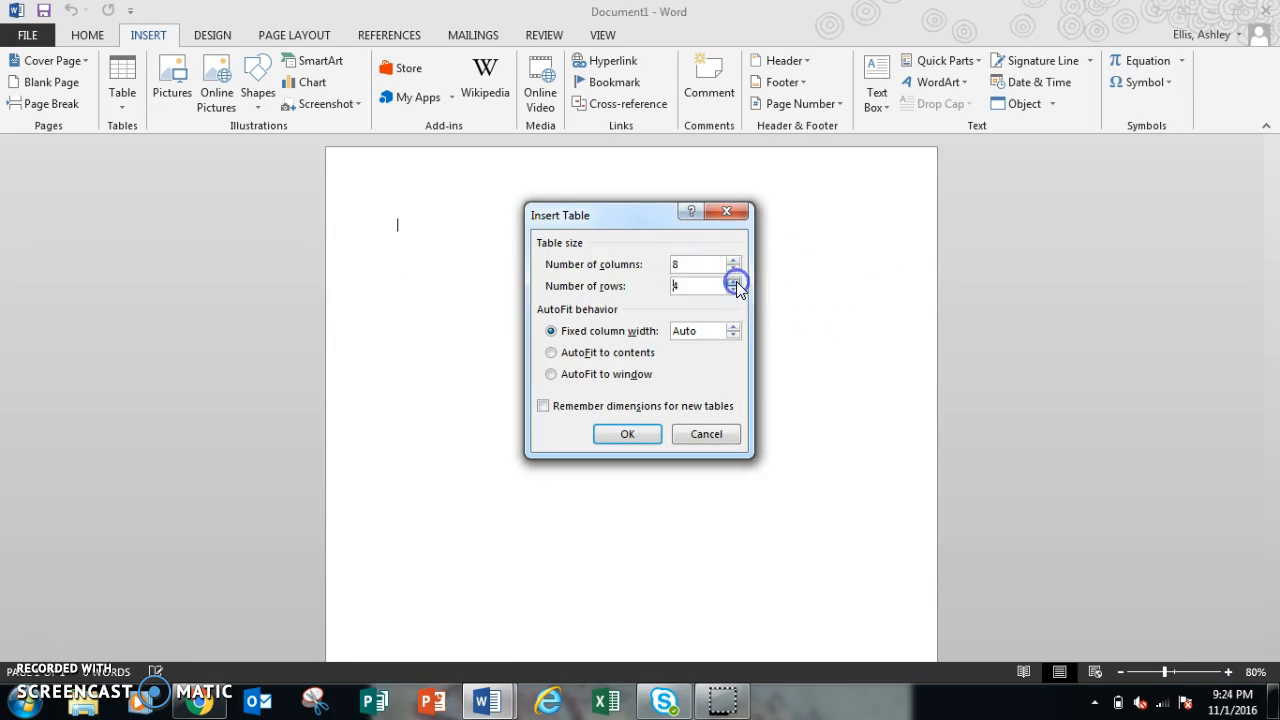
click(628, 435)
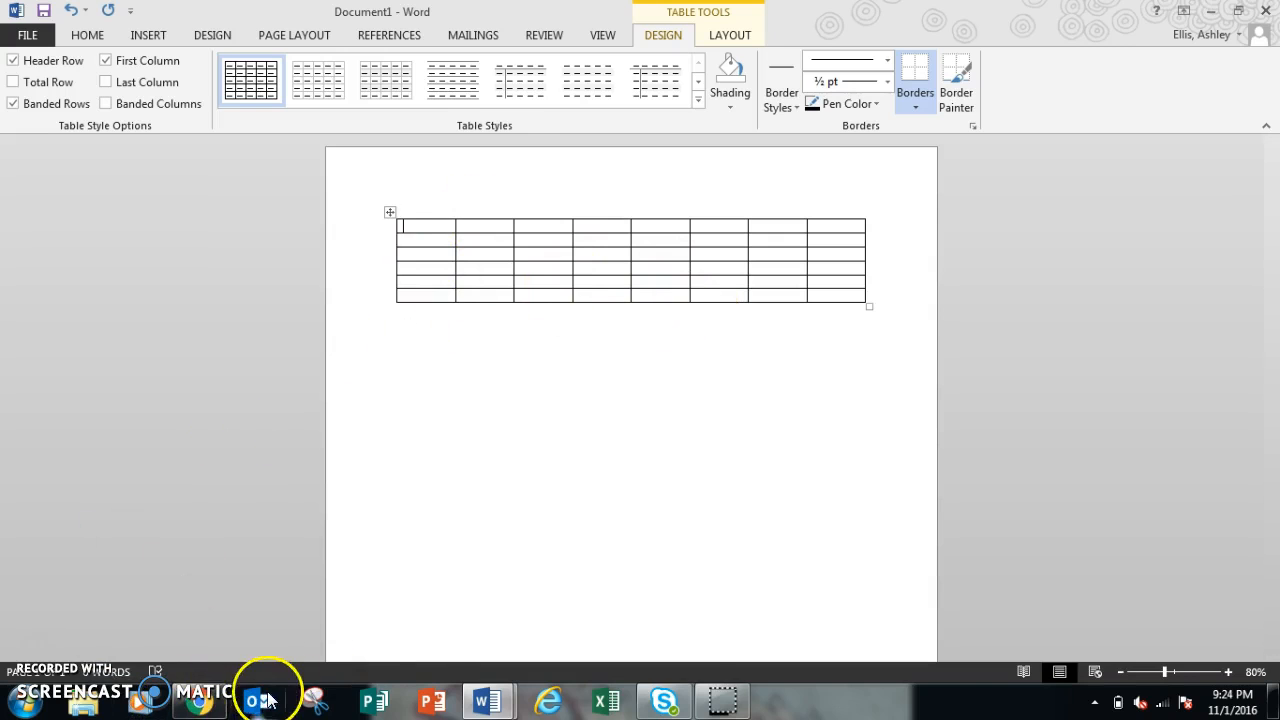
Step: After checking the reference table again, merge all cells of the table's first row into one
mouse_move(486, 700)
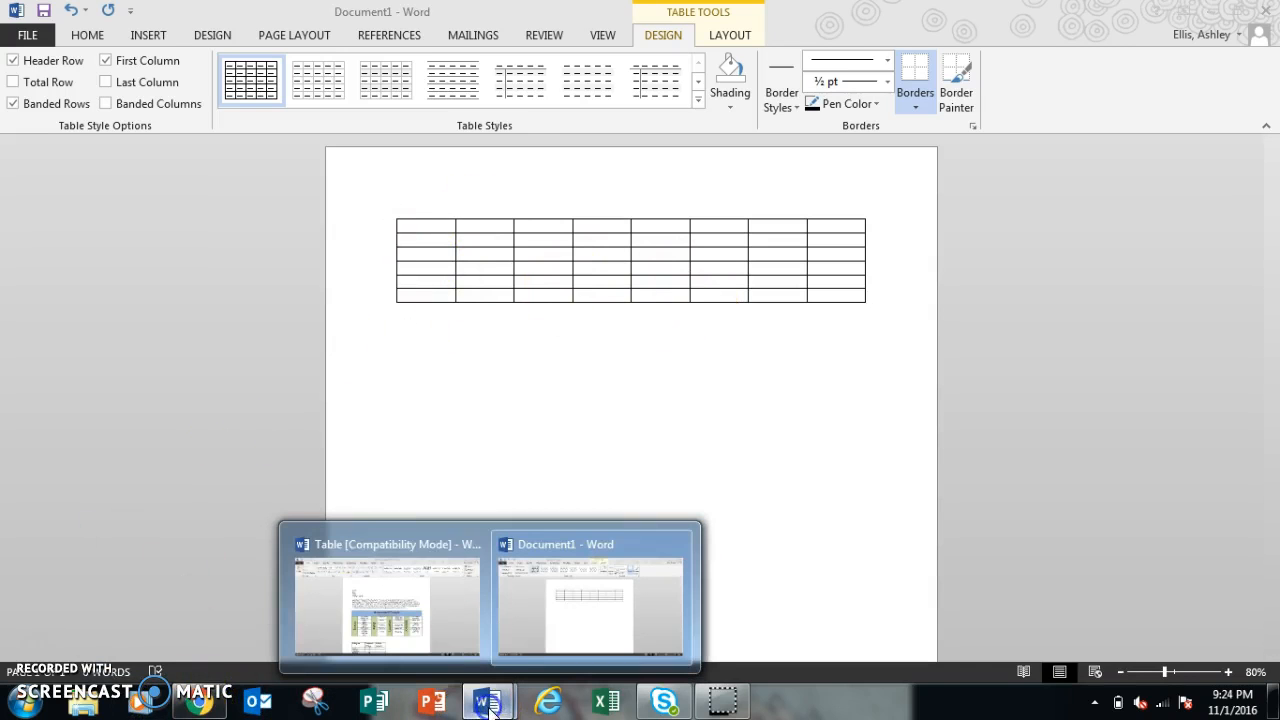
click(440, 608)
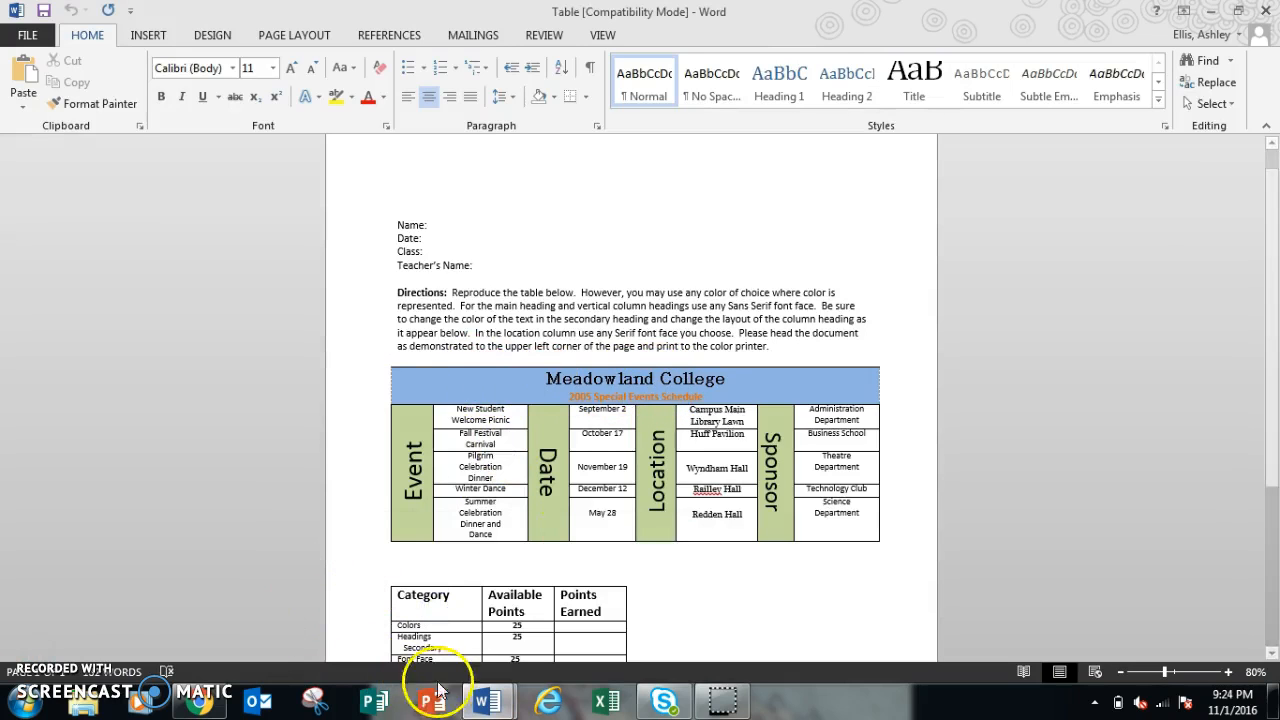
mouse_move(476, 703)
click(594, 630)
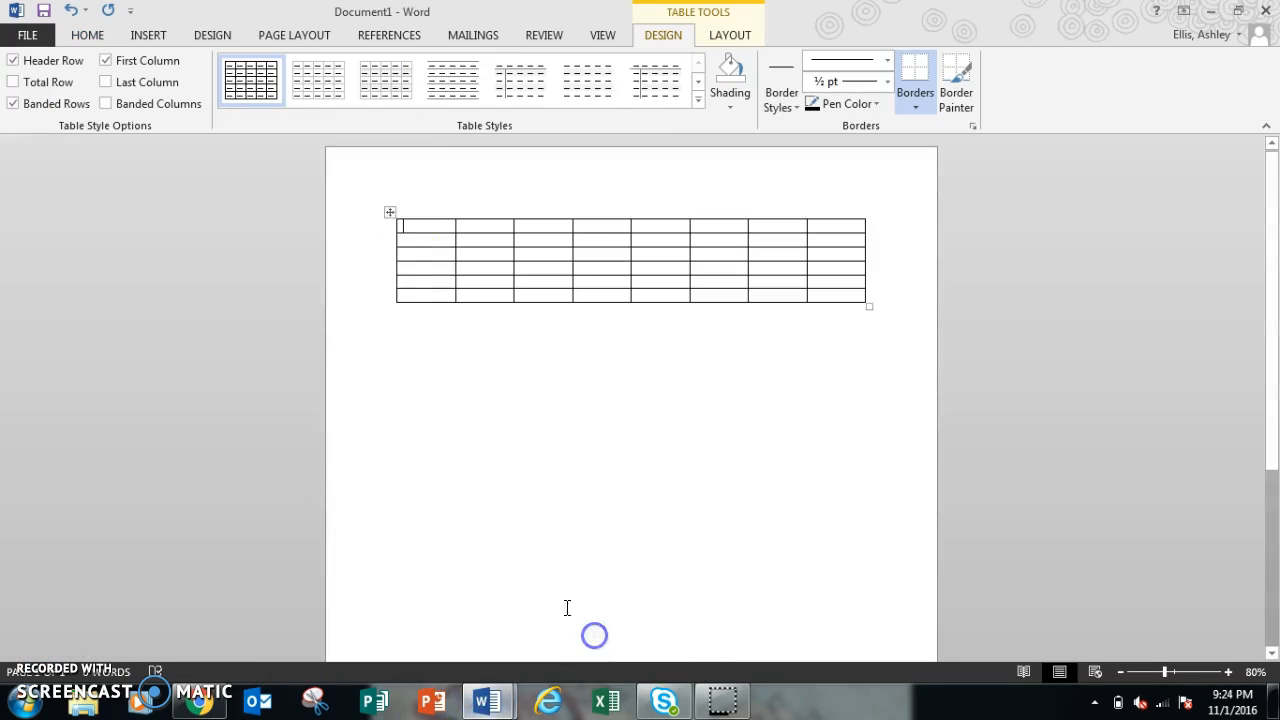
drag(397, 227, 795, 216)
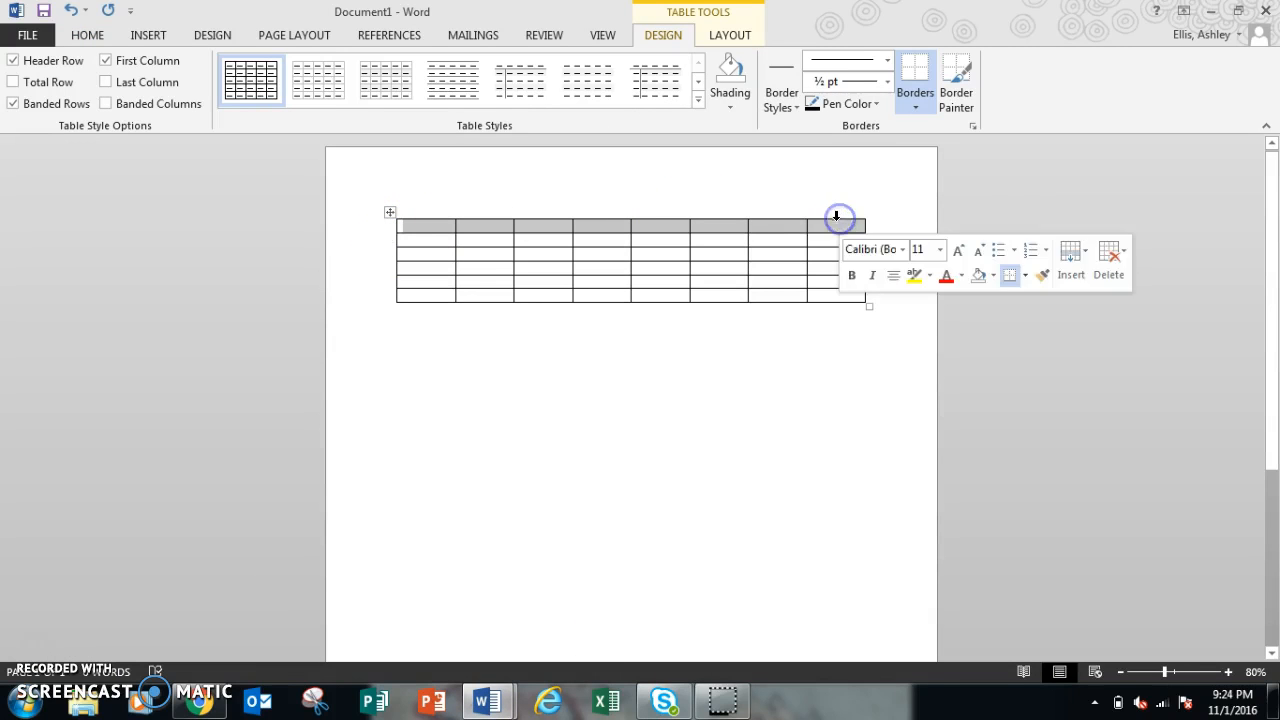
right_click(792, 223)
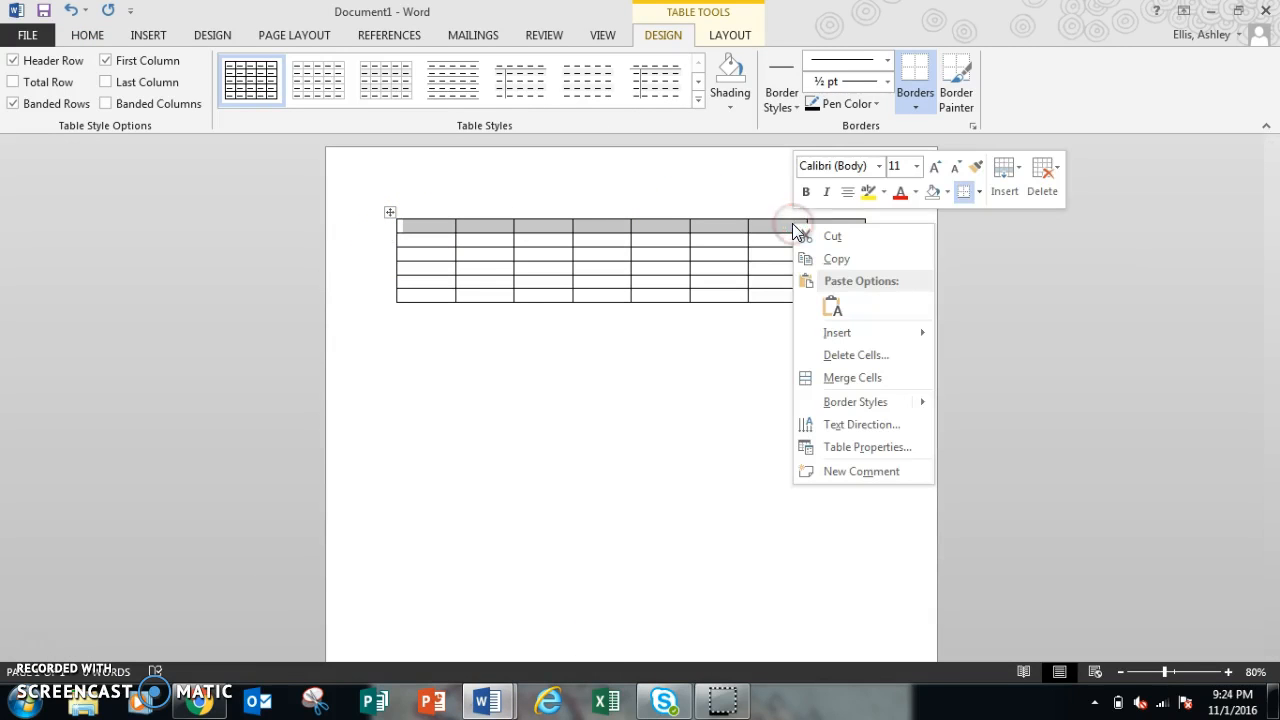
click(826, 378)
click(682, 398)
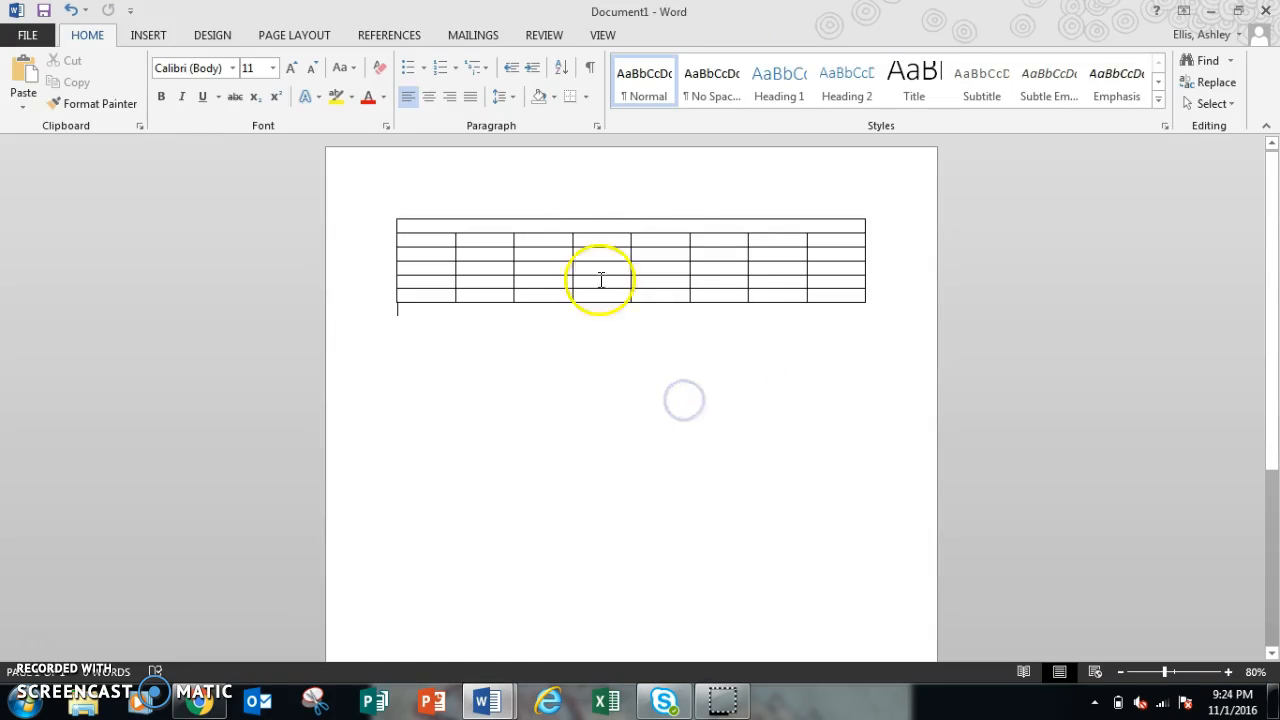
Step: Shade the merged top row light orange
click(603, 224)
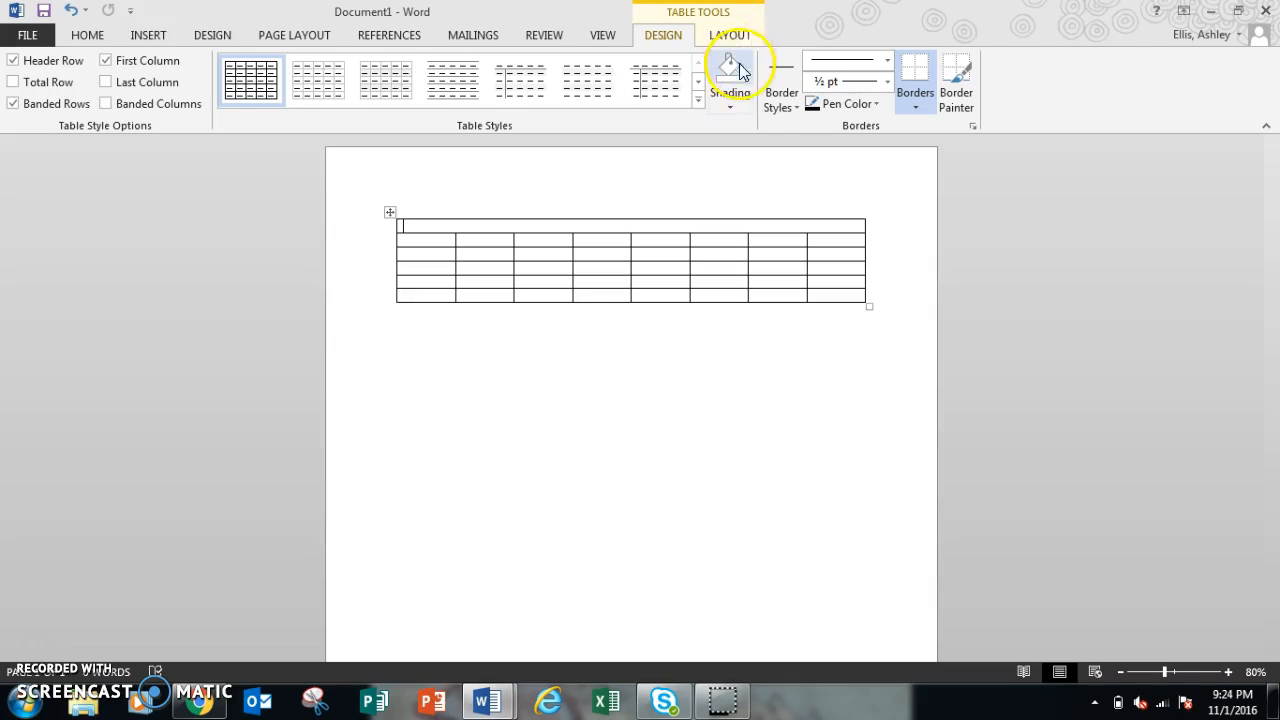
click(736, 104)
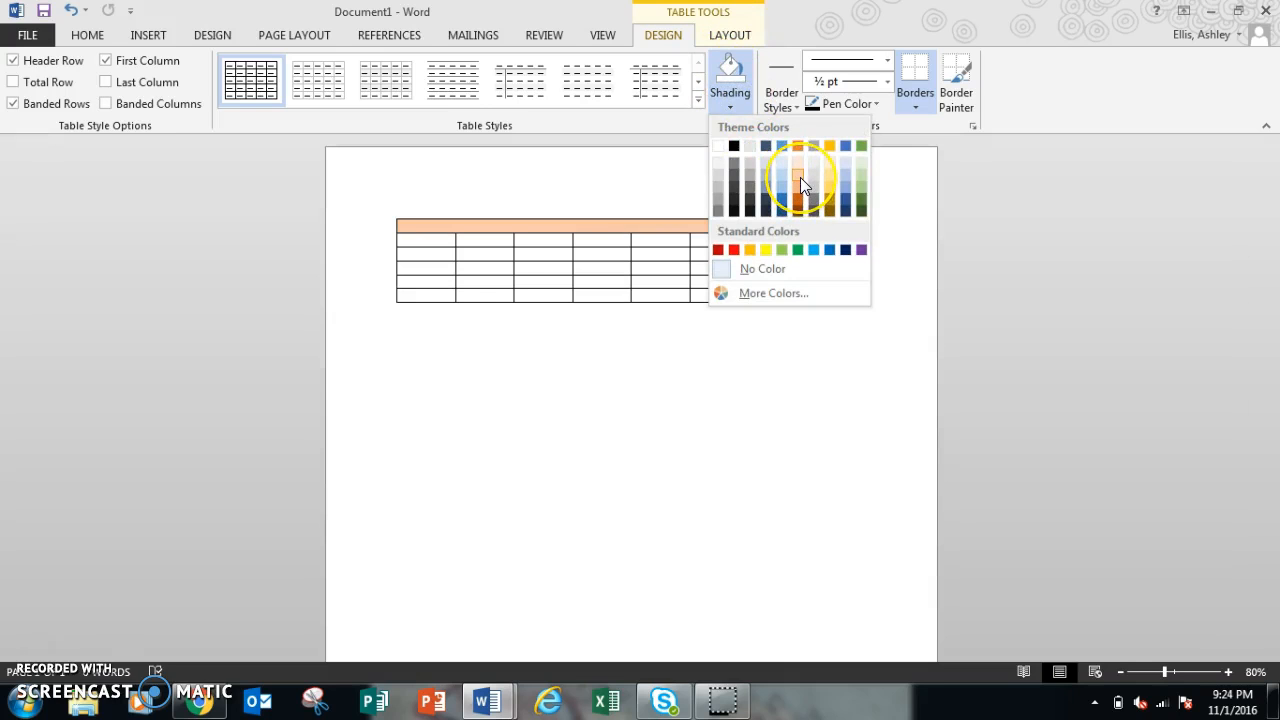
click(800, 177)
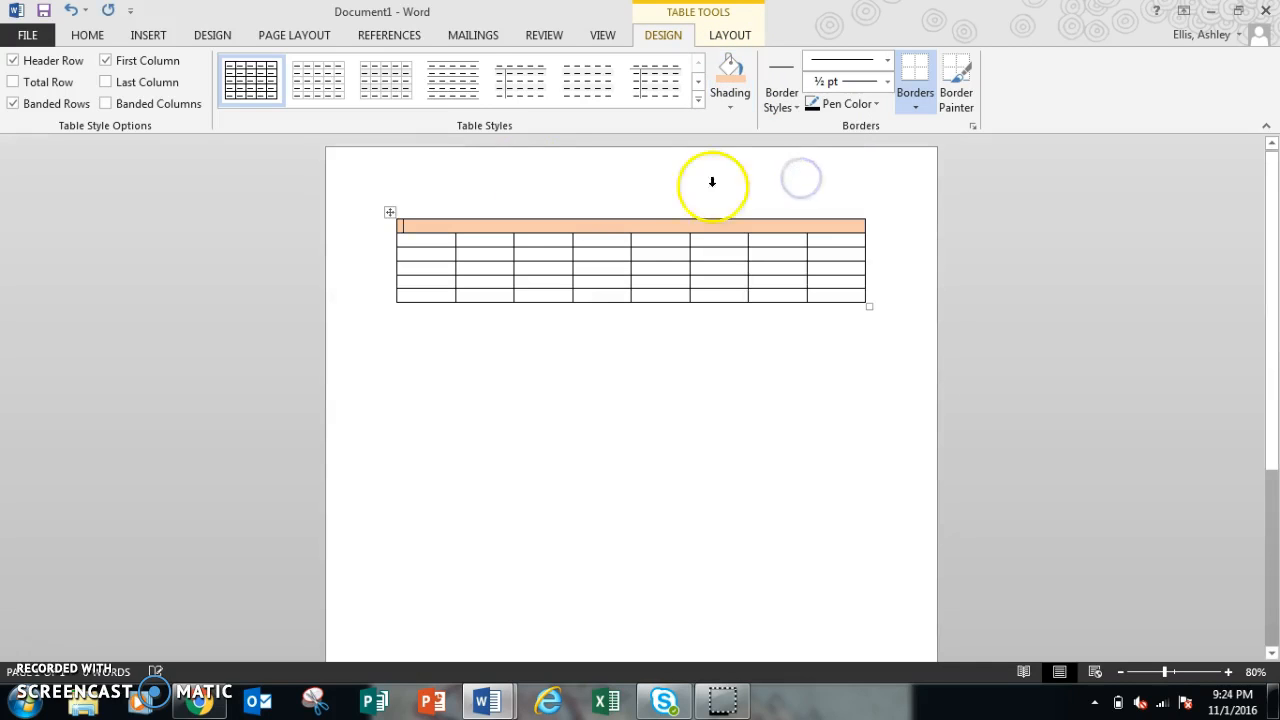
Step: Enter the heading Meadowland College in the top row and start a new line below it
click(87, 35)
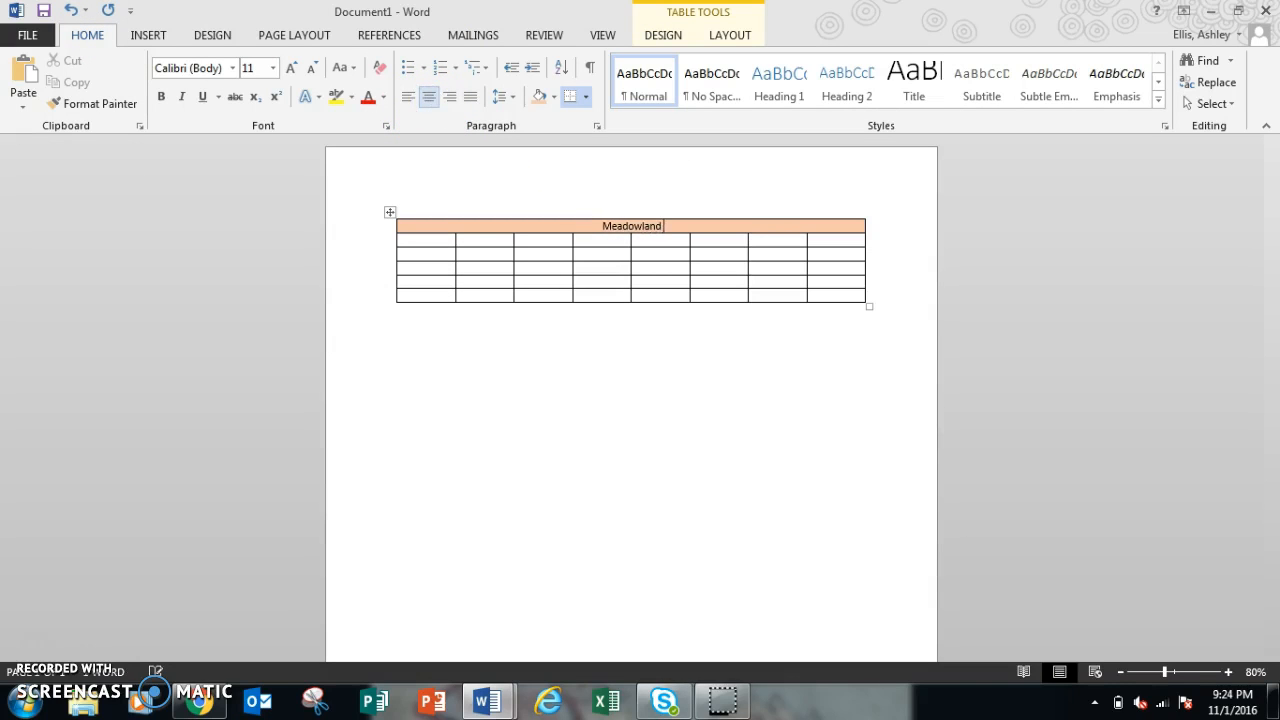
text(eg)
key(Return)
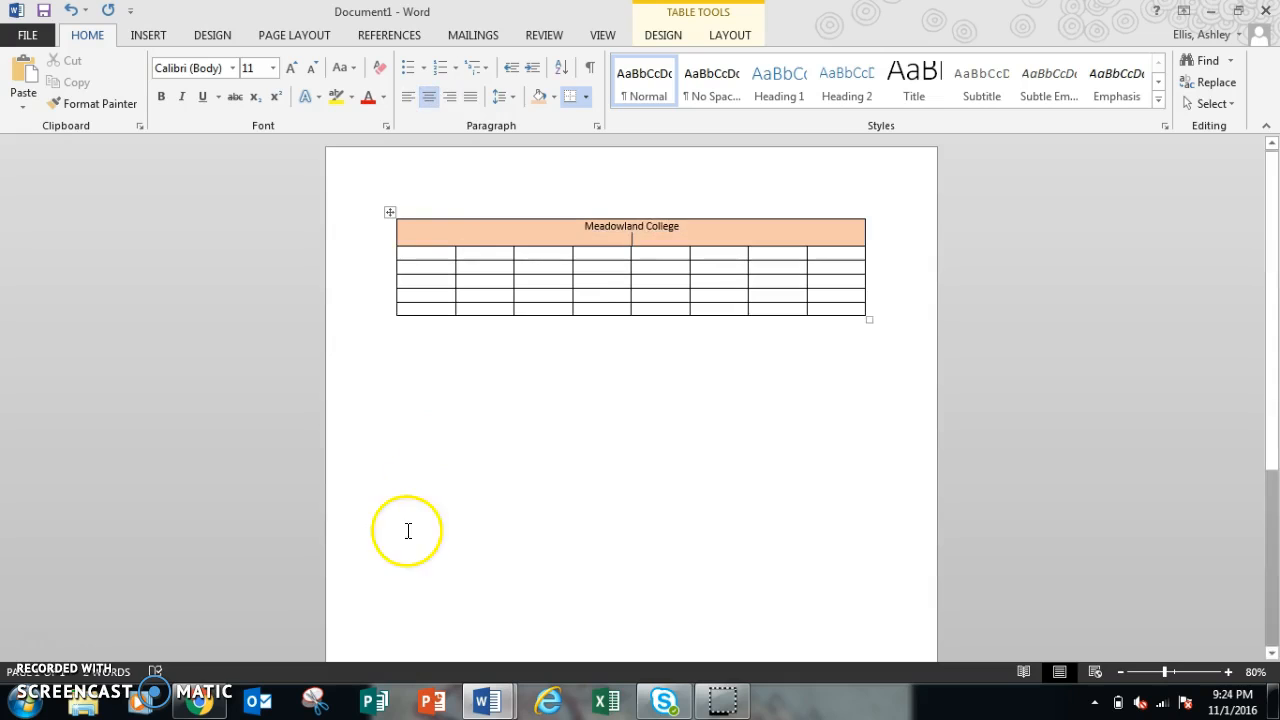
Step: After checking the reference, merge the first column's cells below the heading into one cell
mouse_move(495, 700)
click(438, 622)
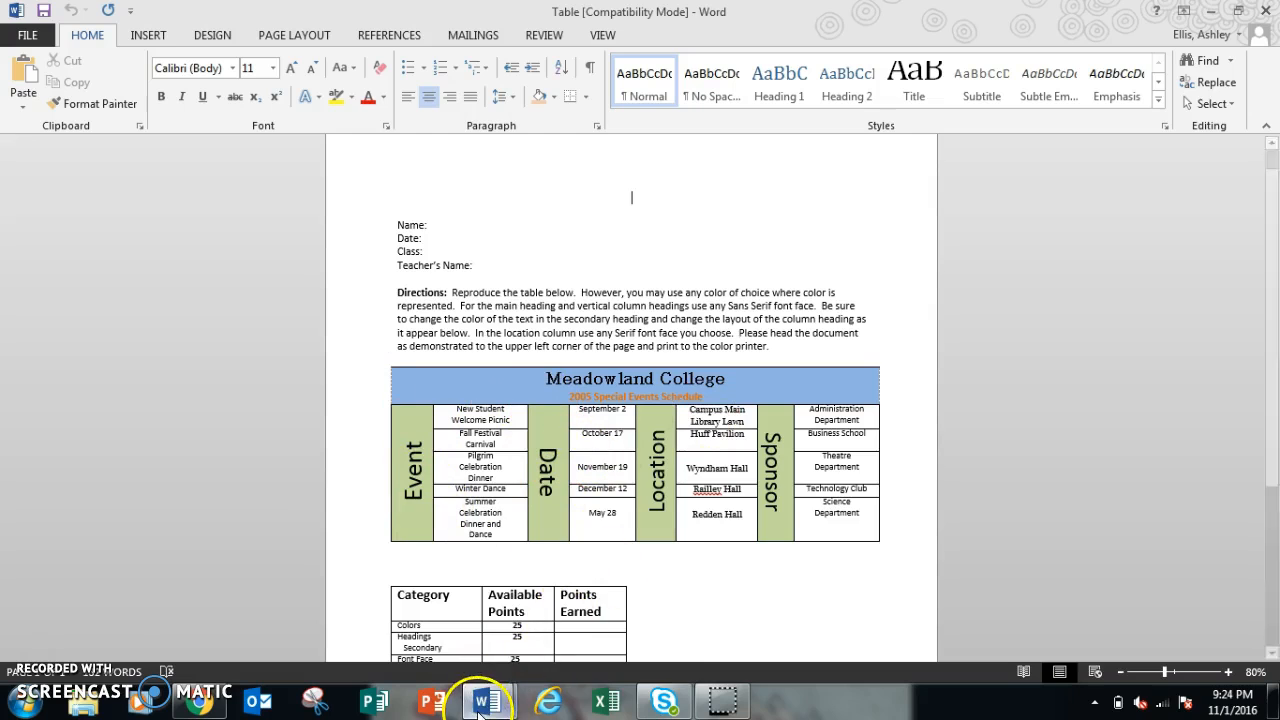
mouse_move(483, 703)
click(586, 622)
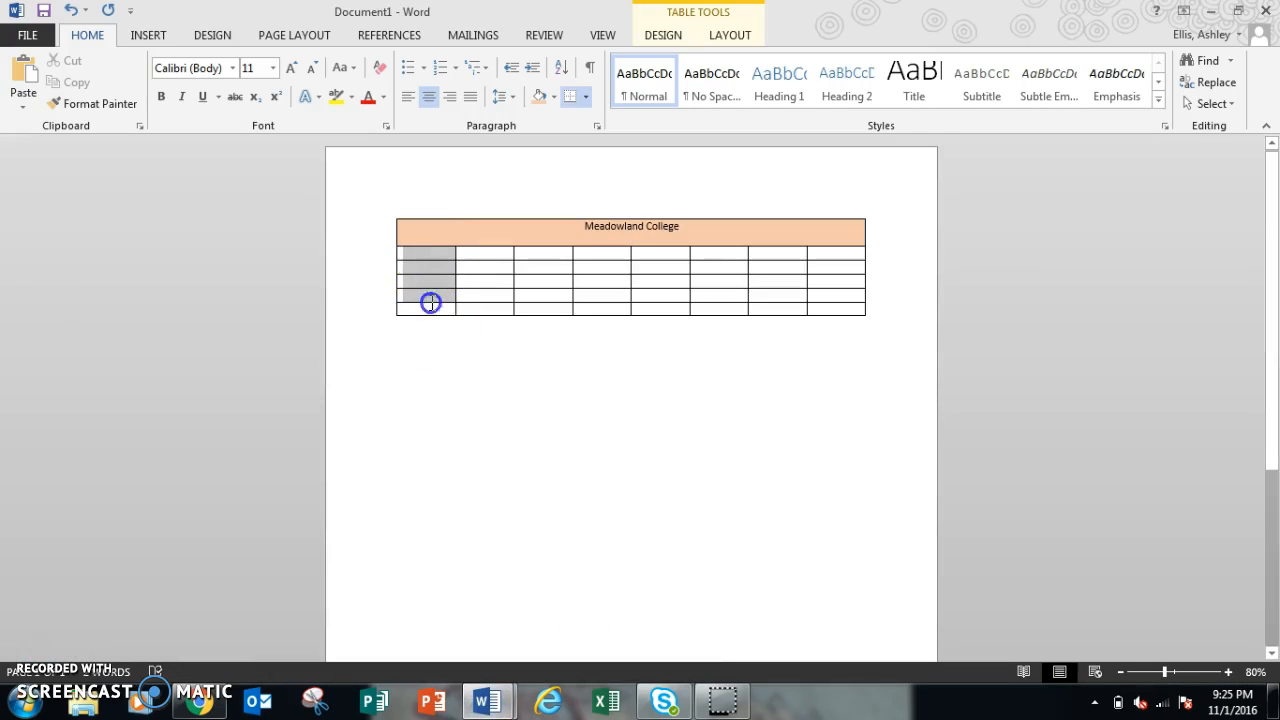
drag(430, 302, 432, 313)
right_click(427, 296)
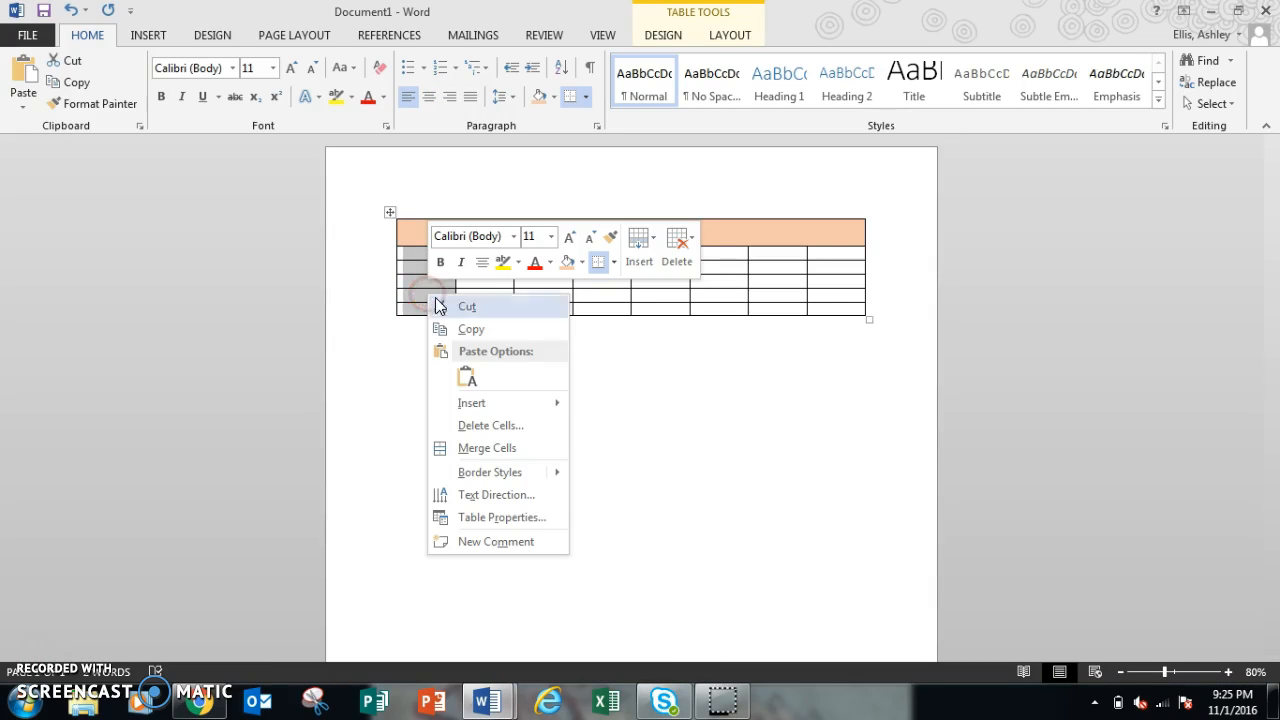
click(487, 448)
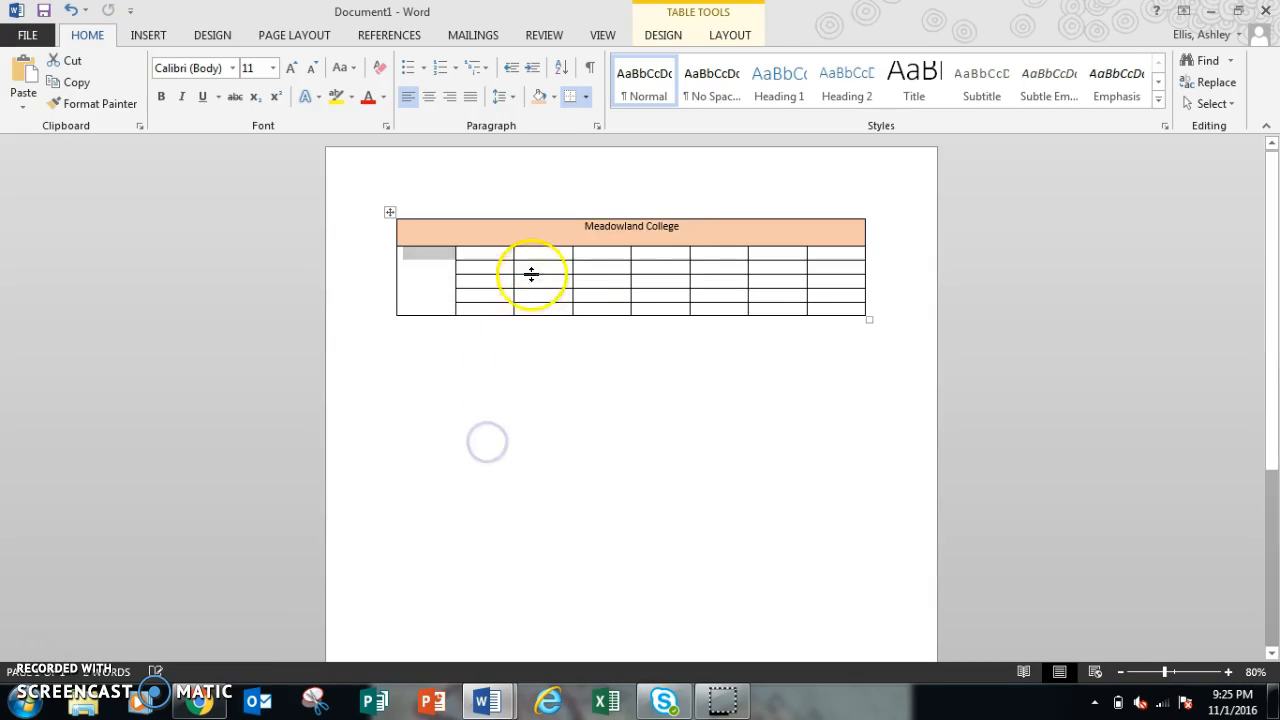
Step: Merge the cells below the heading in the third, fifth and seventh columns, each into one cell
drag(537, 255, 542, 308)
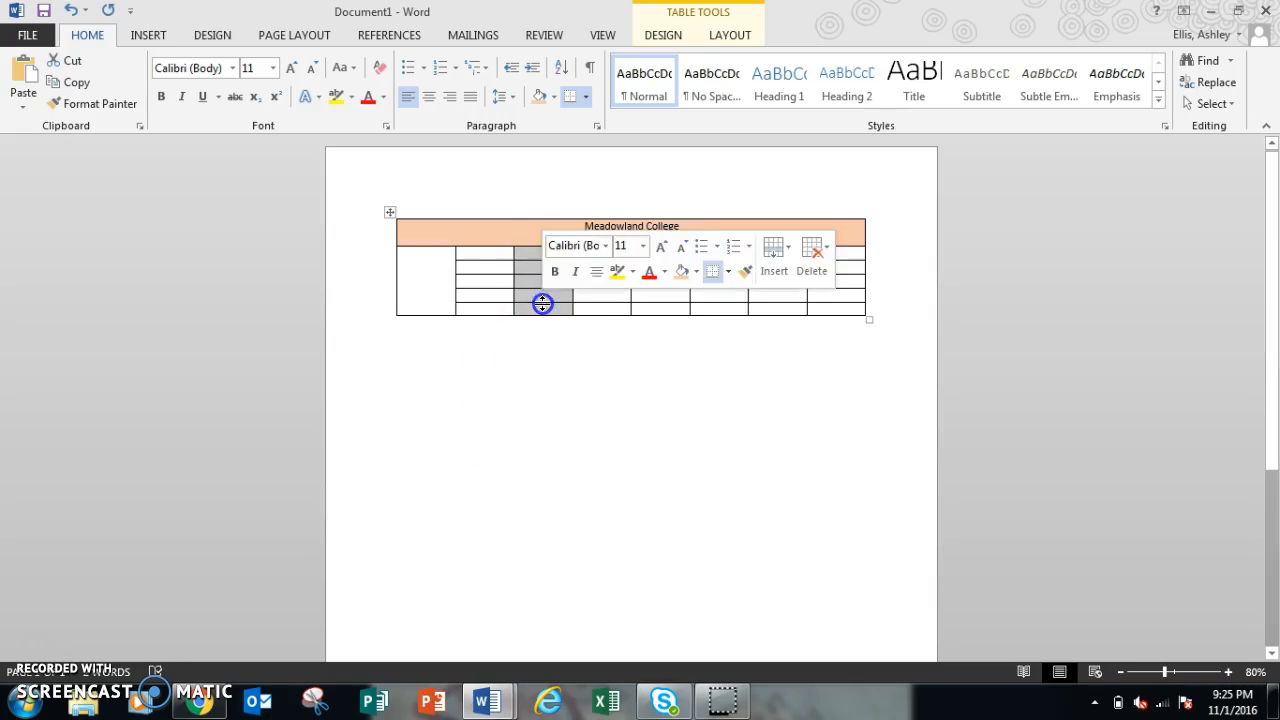
right_click(542, 306)
click(612, 458)
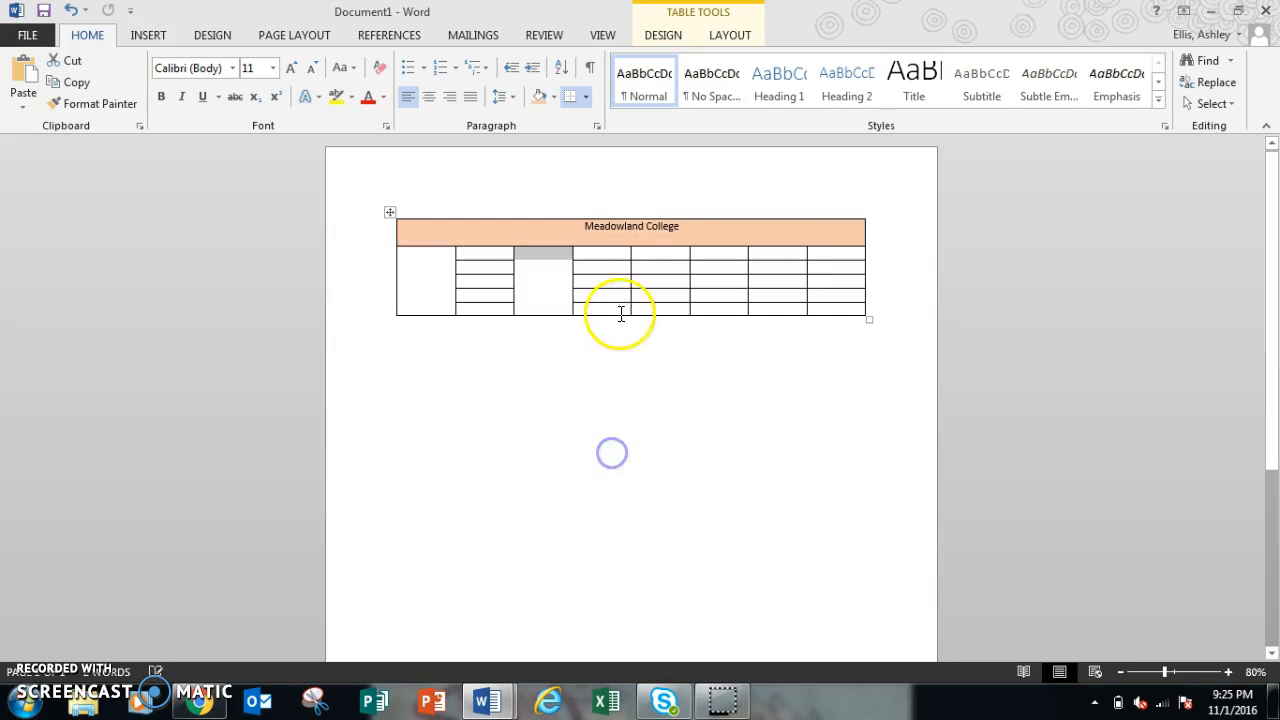
drag(659, 255, 660, 290)
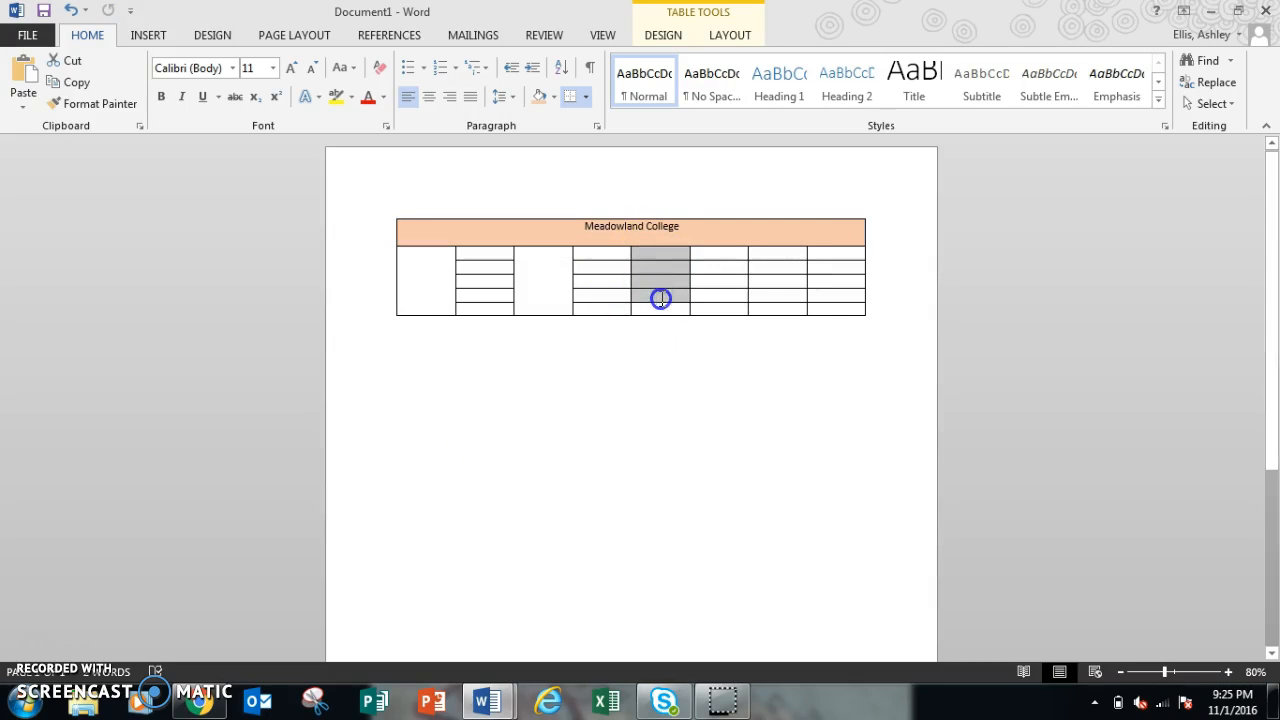
right_click(660, 304)
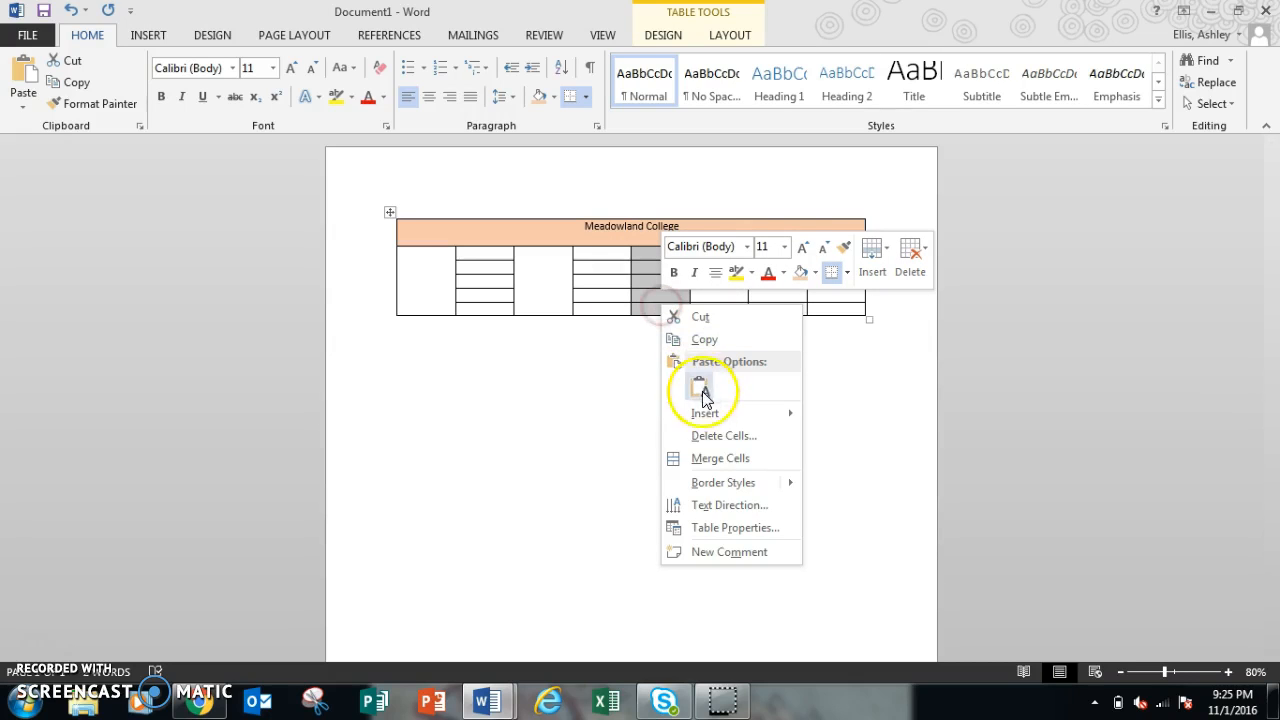
click(707, 457)
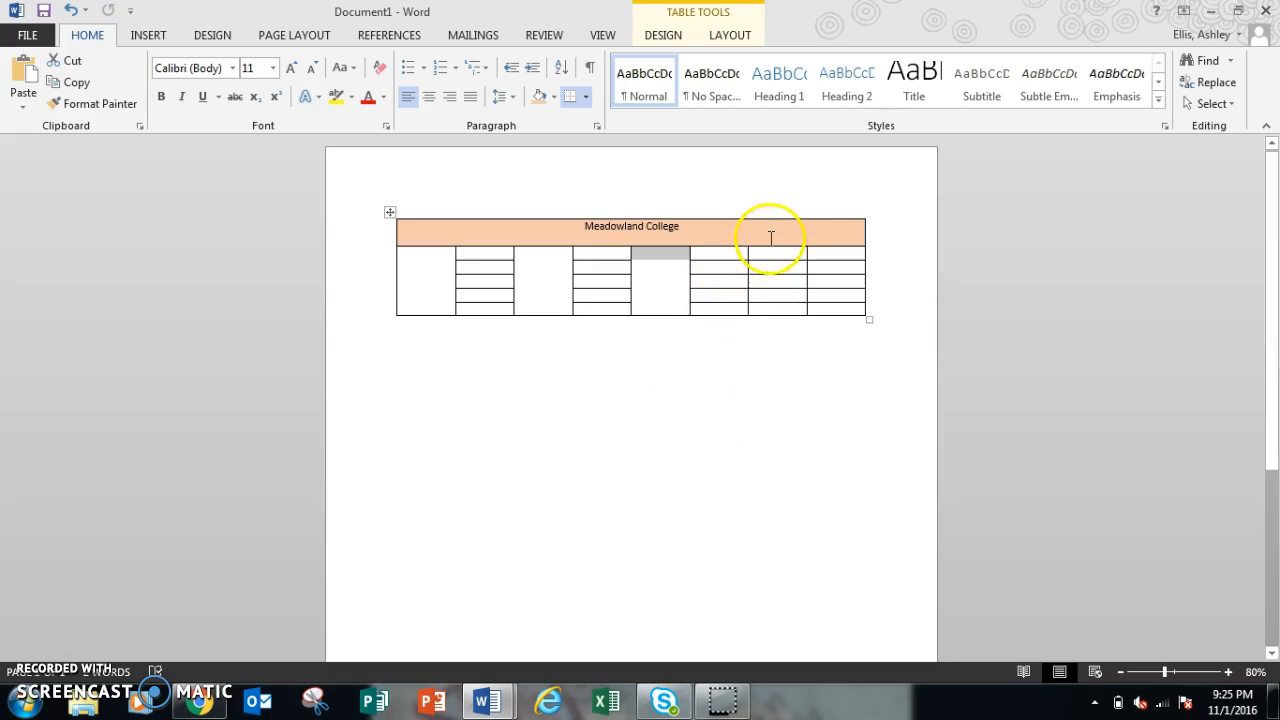
drag(771, 251, 768, 280)
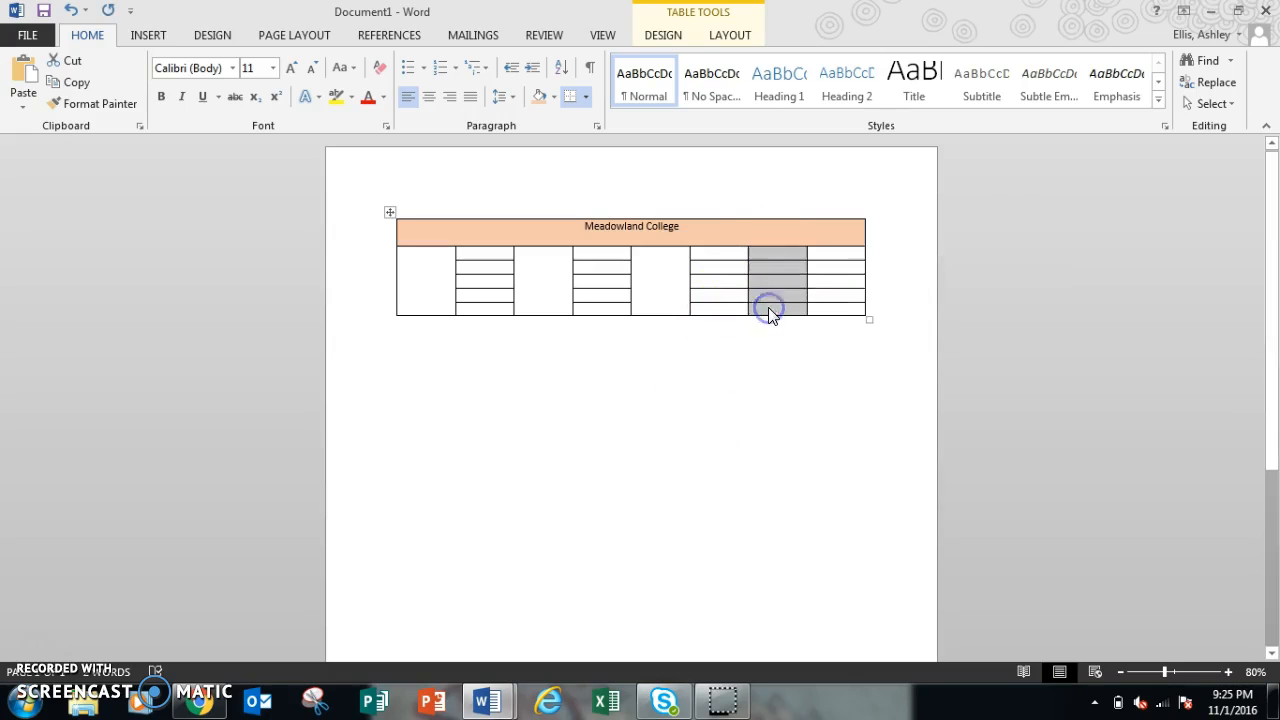
right_click(768, 306)
click(828, 464)
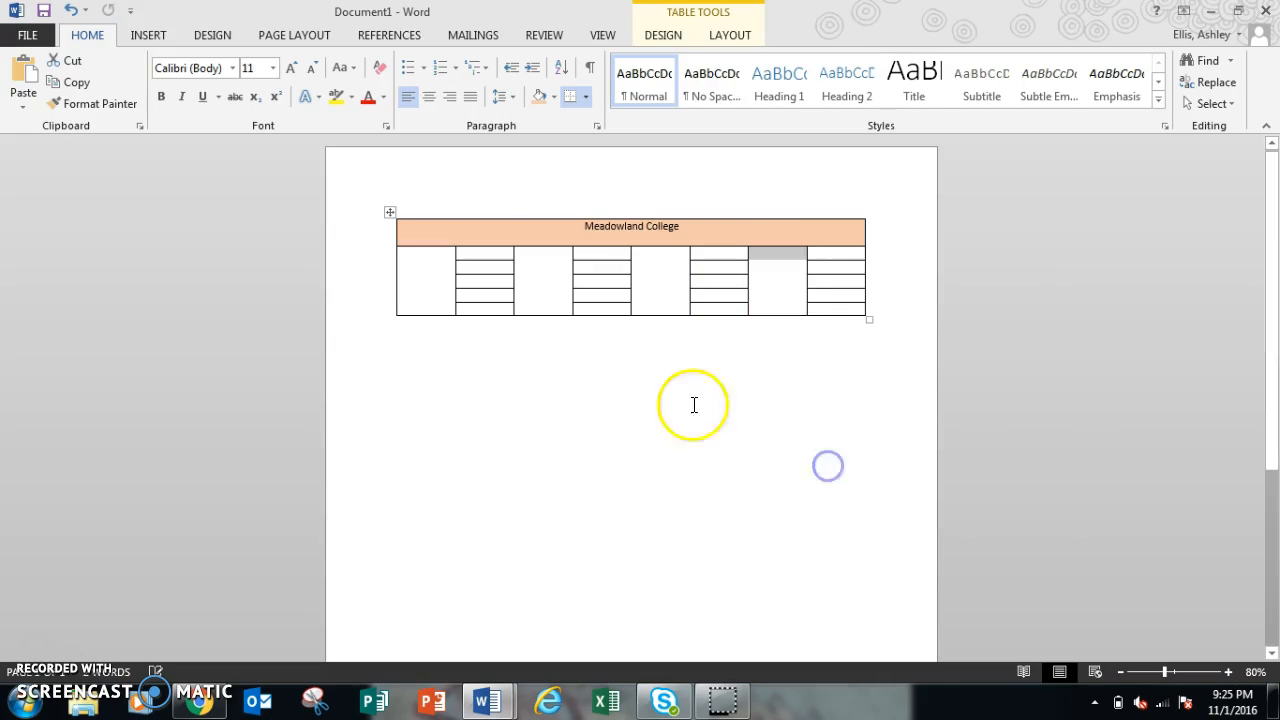
Step: Shade the merged first and third column cells light blue
click(436, 271)
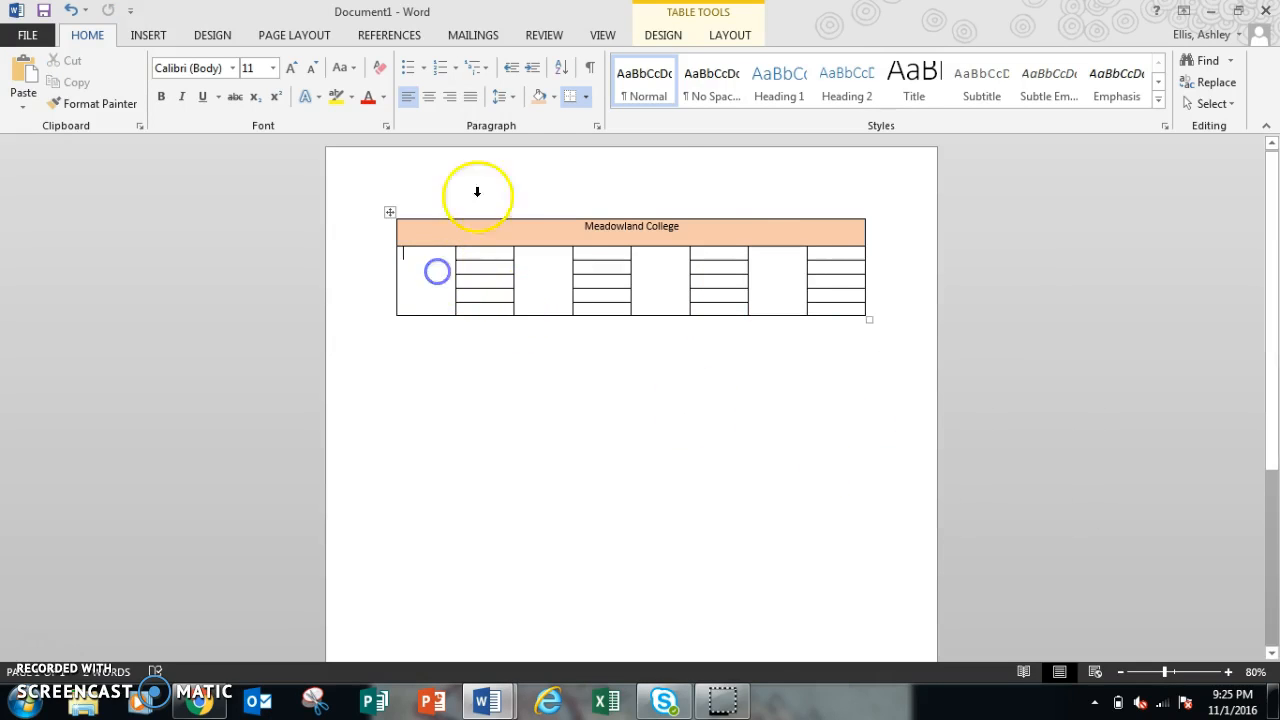
click(555, 102)
click(604, 167)
click(552, 267)
click(541, 97)
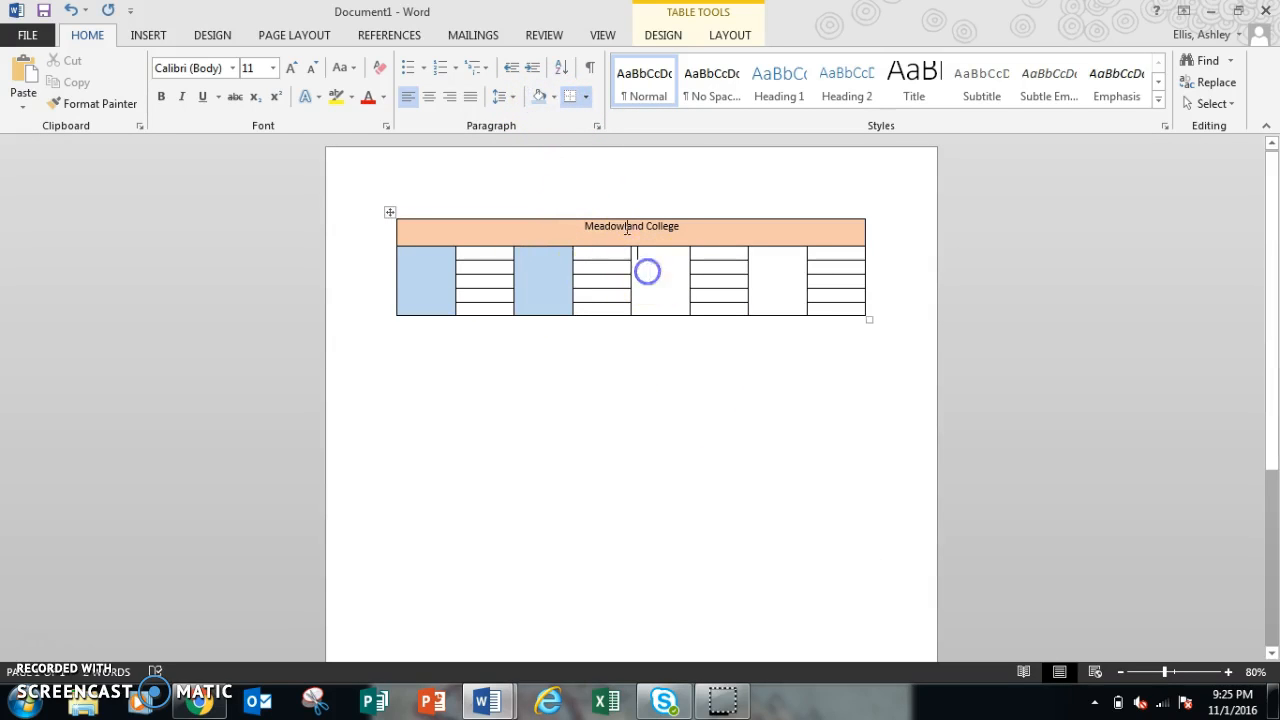
Step: Shade the merged fifth and seventh column cells light blue
click(543, 100)
click(790, 289)
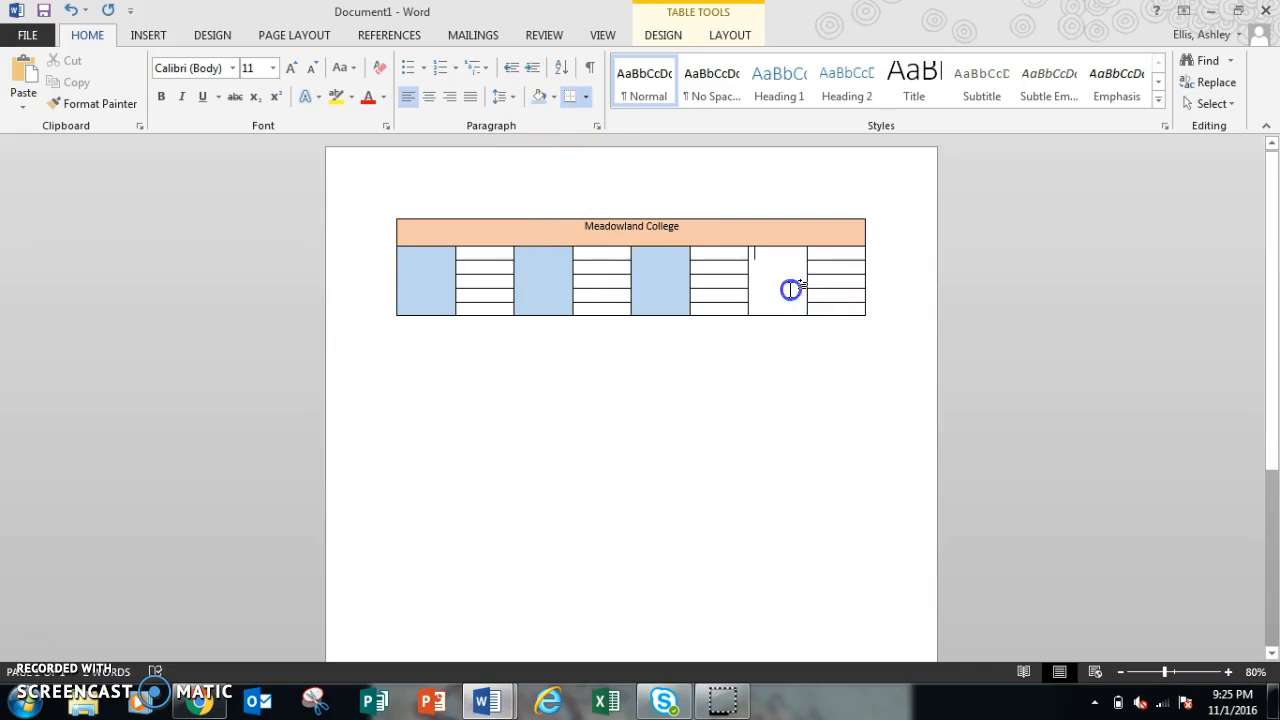
click(536, 96)
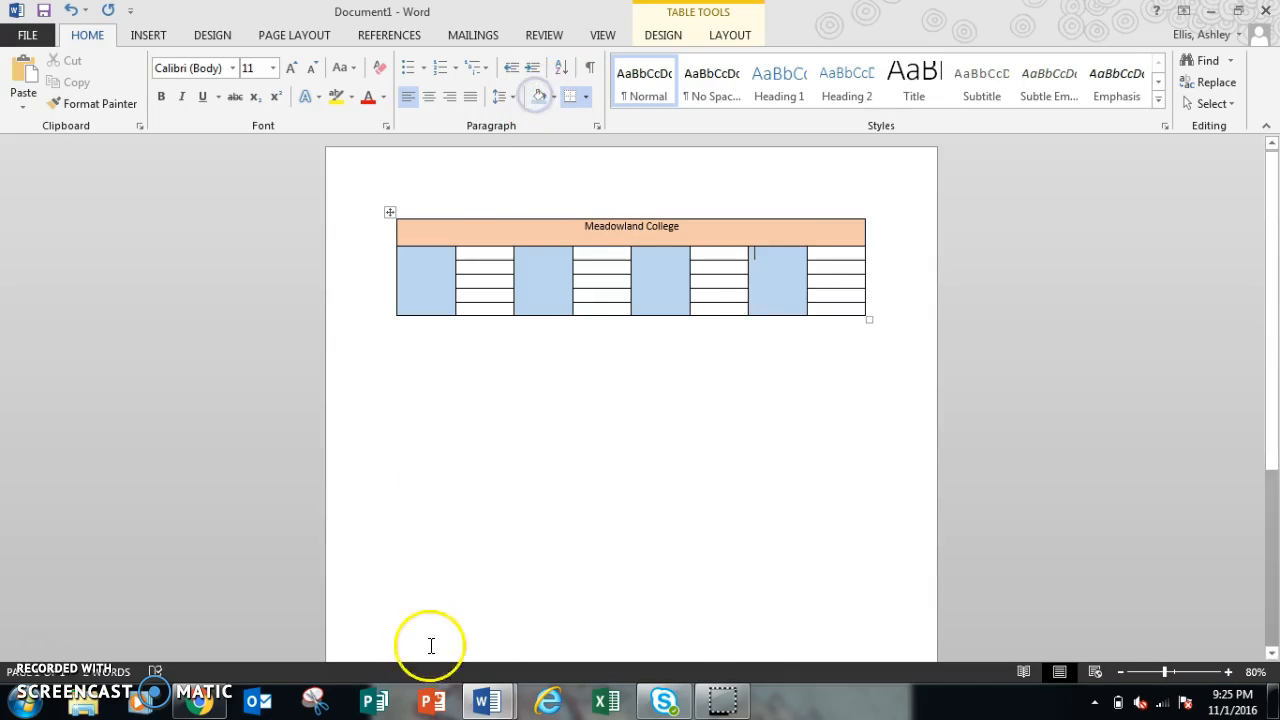
Step: After checking the reference, enter Event in the first column's merged cell
mouse_move(487, 700)
click(445, 627)
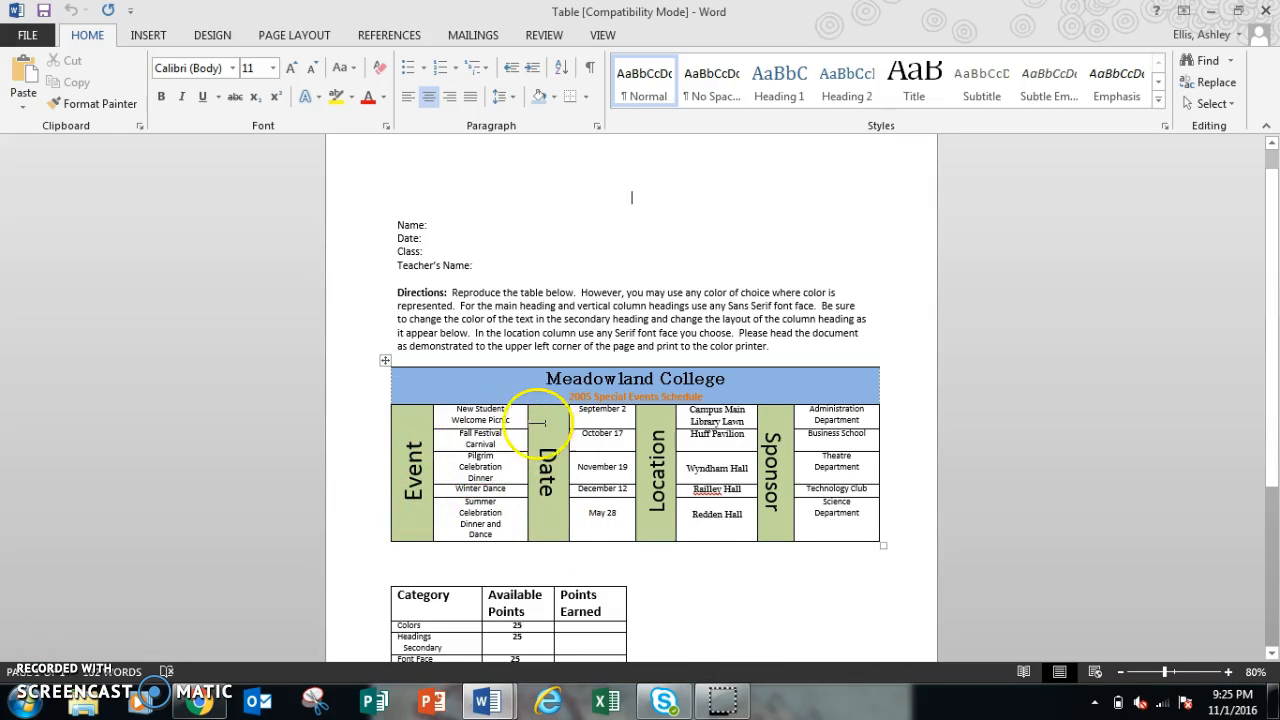
mouse_move(487, 695)
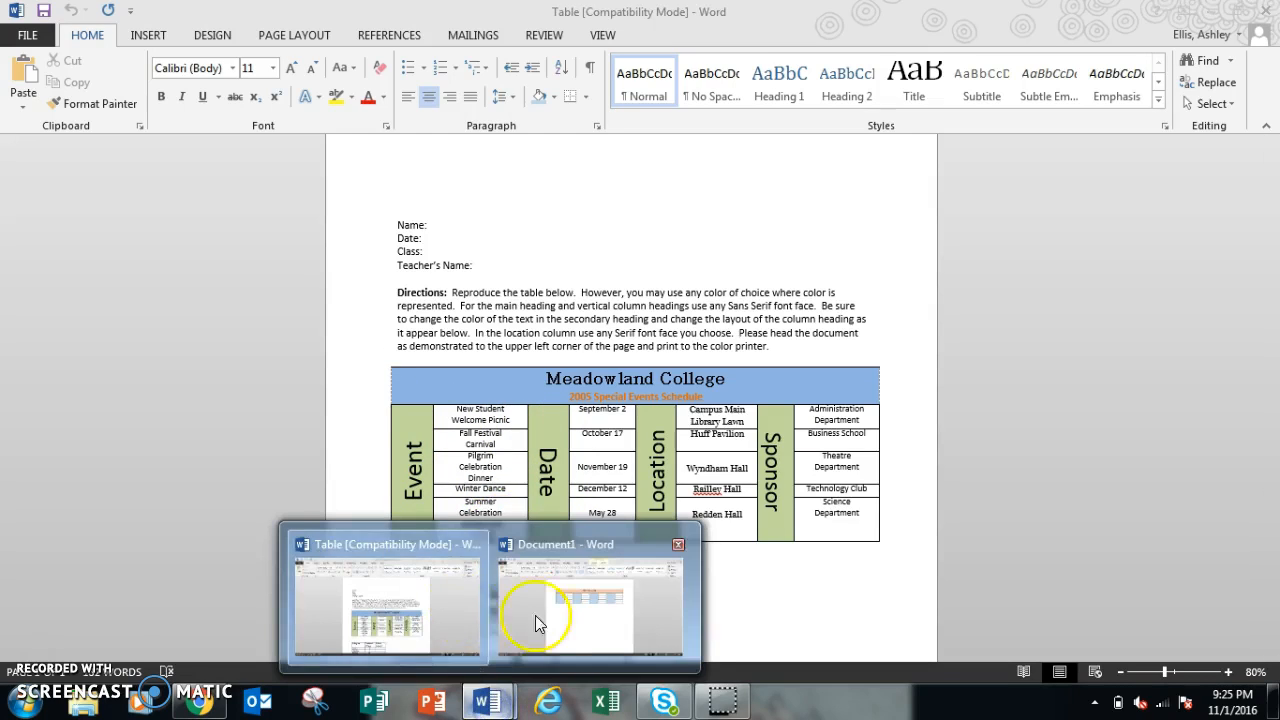
click(535, 615)
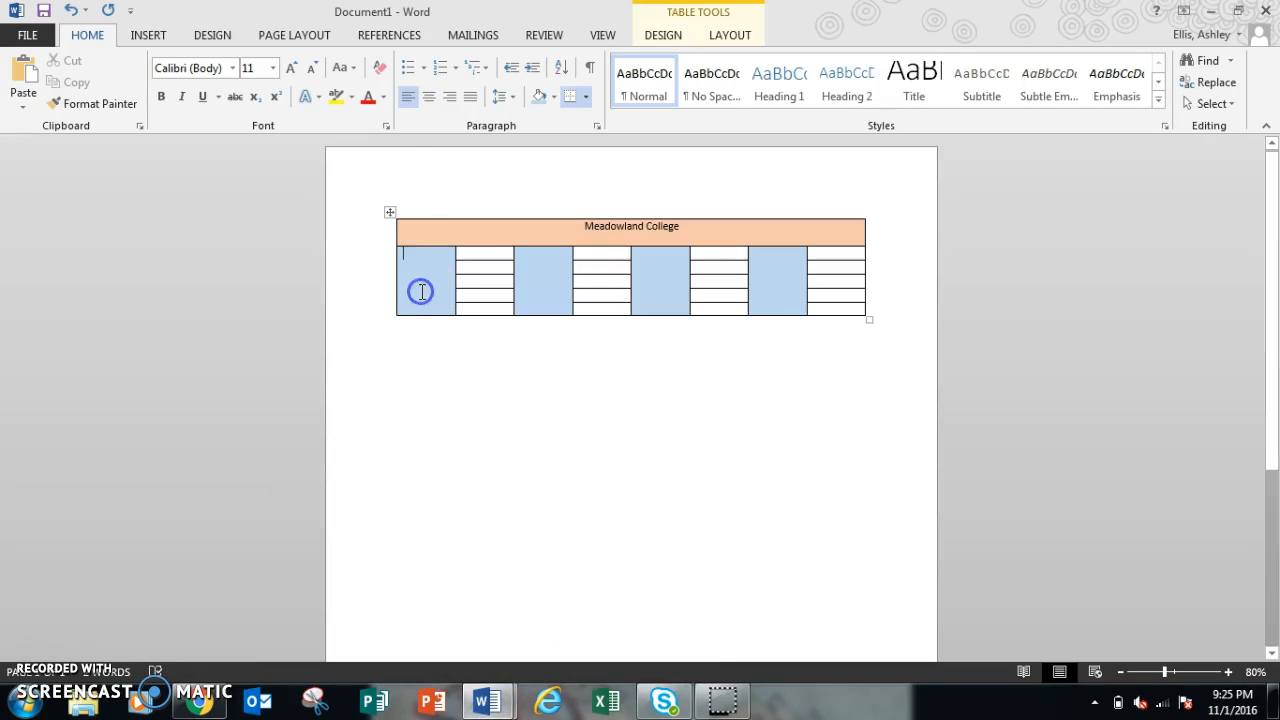
text(Event)
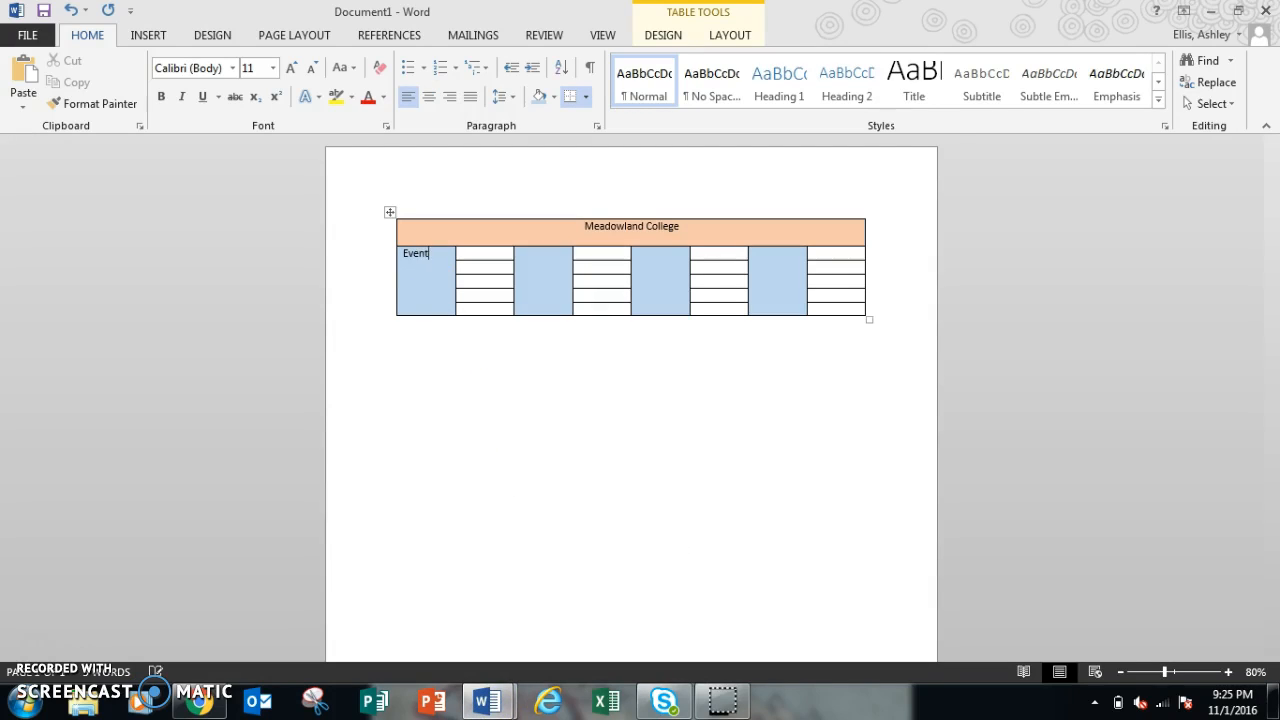
click(424, 285)
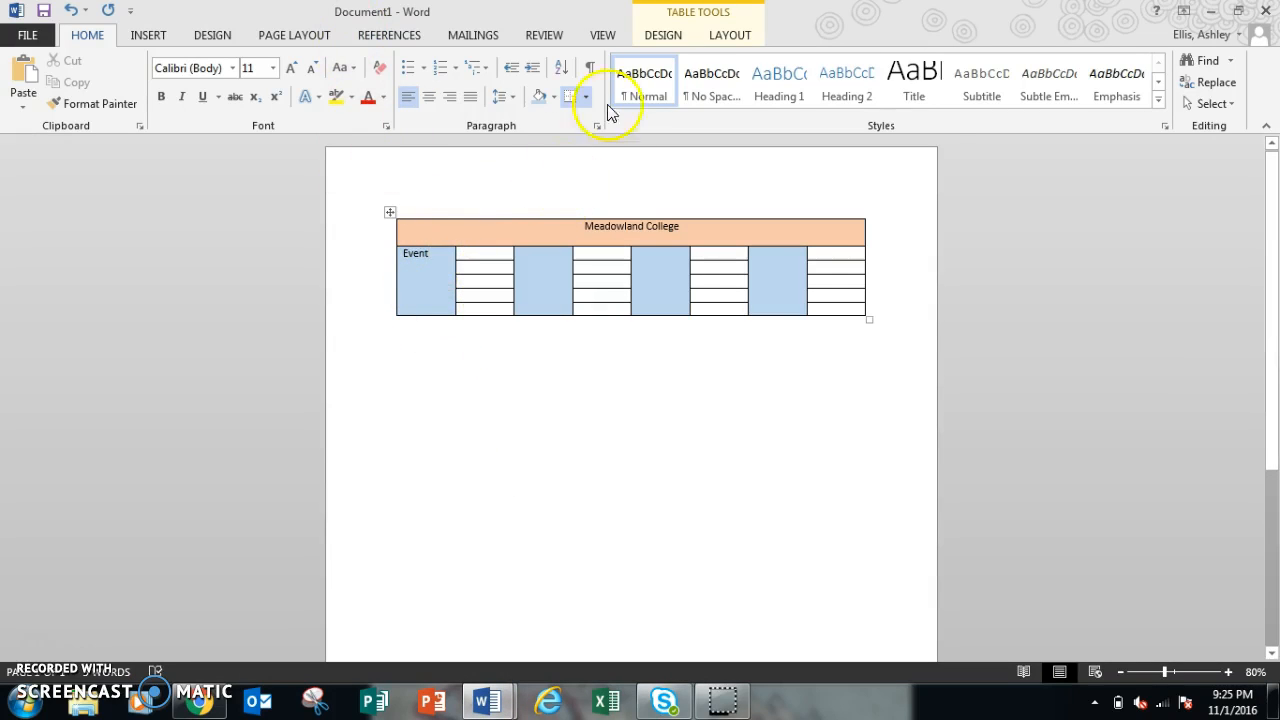
Step: Rotate the Event text so it reads from bottom to top
click(731, 36)
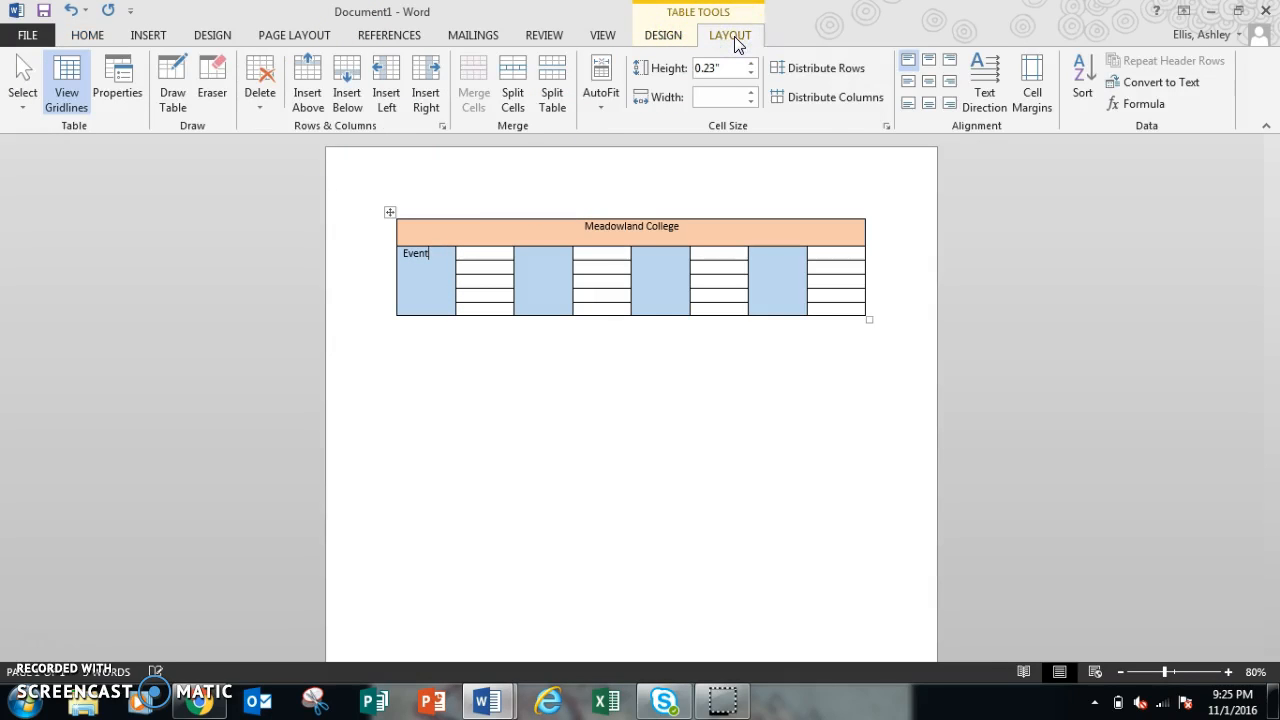
click(995, 97)
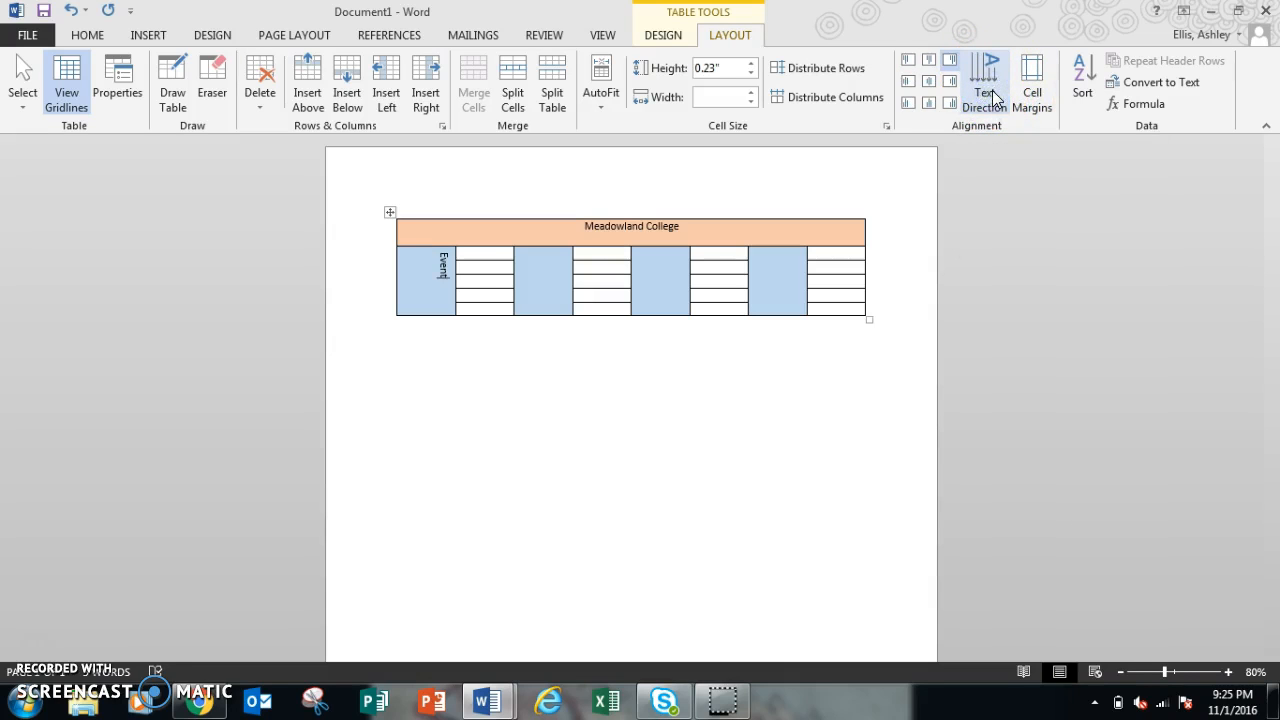
click(509, 286)
click(420, 289)
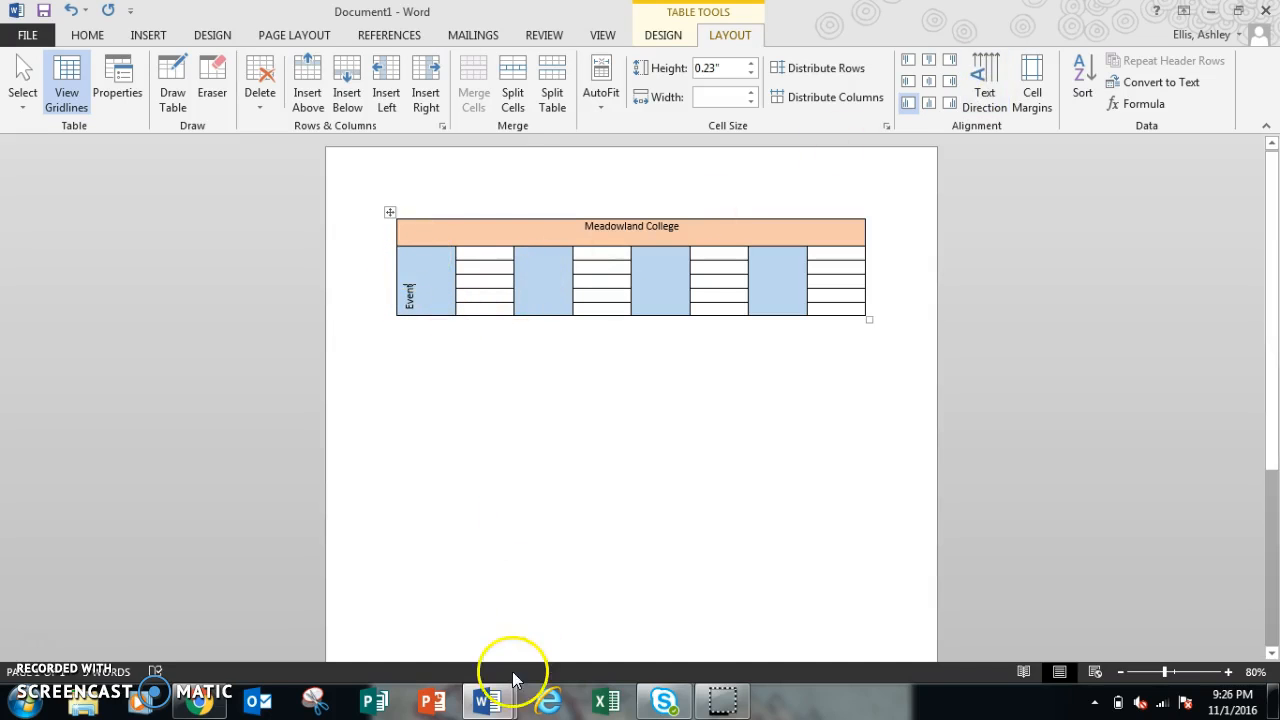
Step: After checking the reference, set the Event text's font size to 20
mouse_move(490, 695)
click(462, 618)
click(414, 436)
click(445, 598)
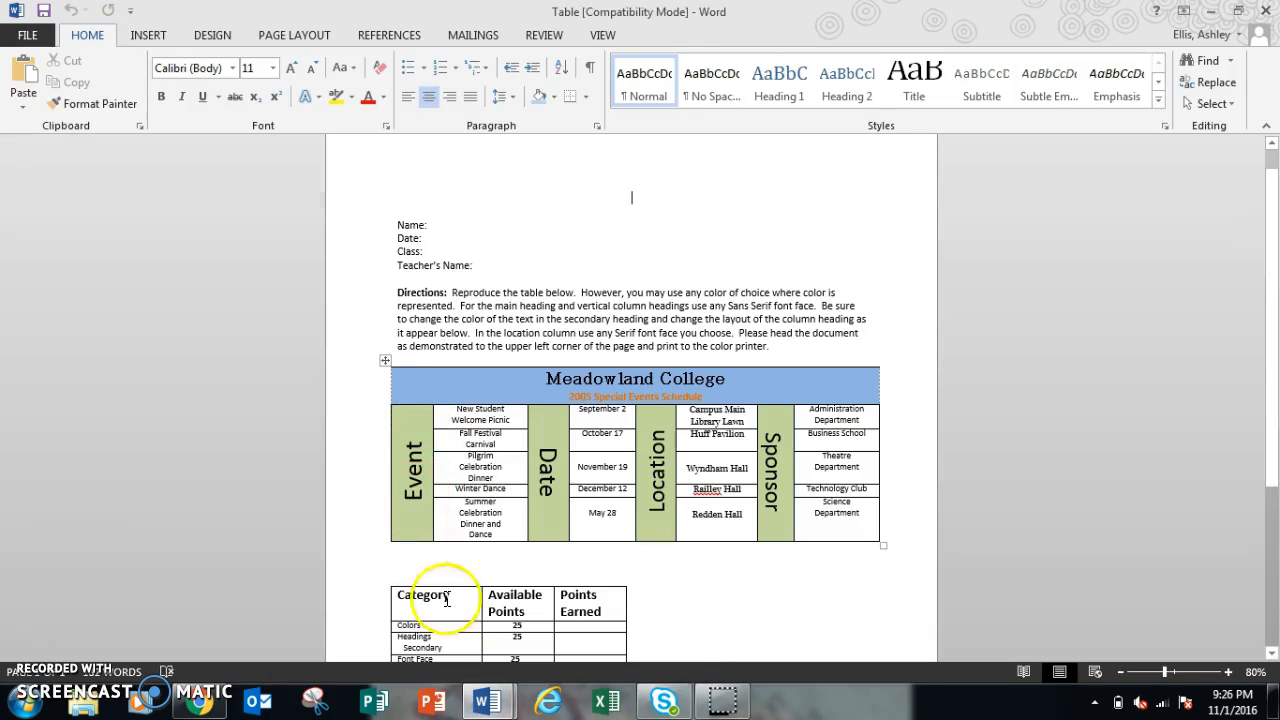
mouse_move(485, 705)
click(514, 634)
click(437, 323)
click(412, 283)
click(413, 310)
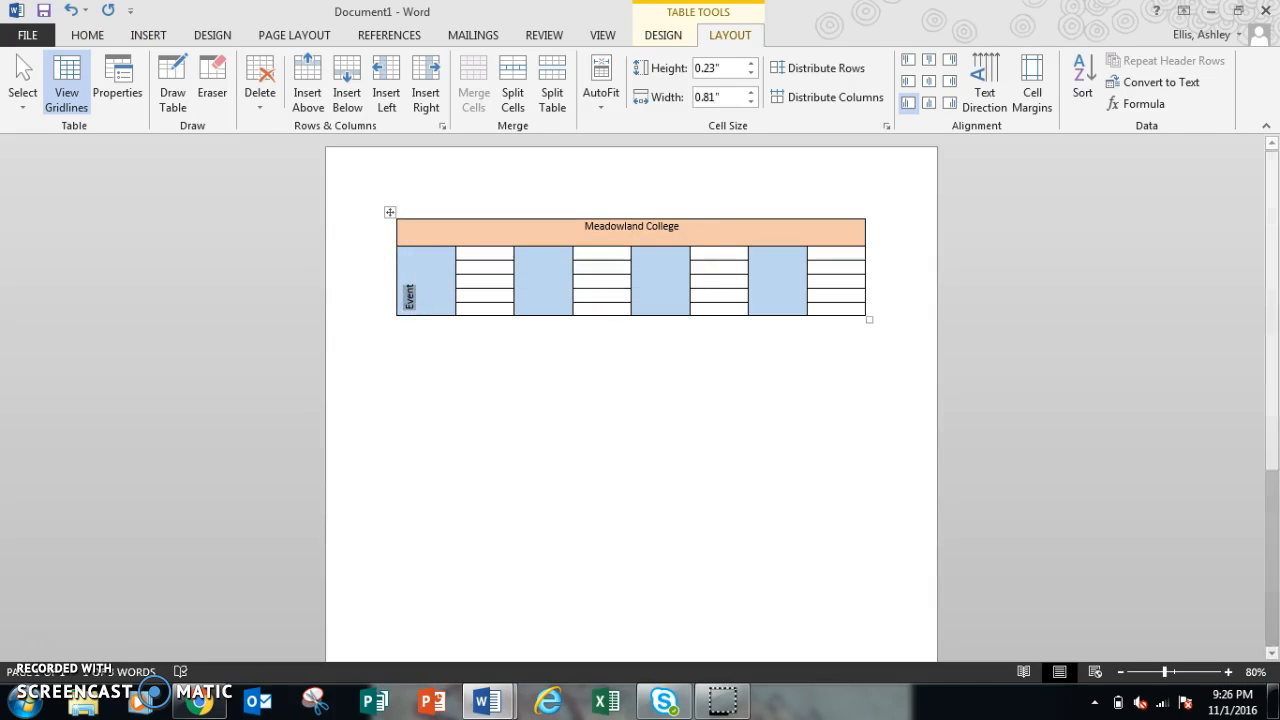
click(87, 35)
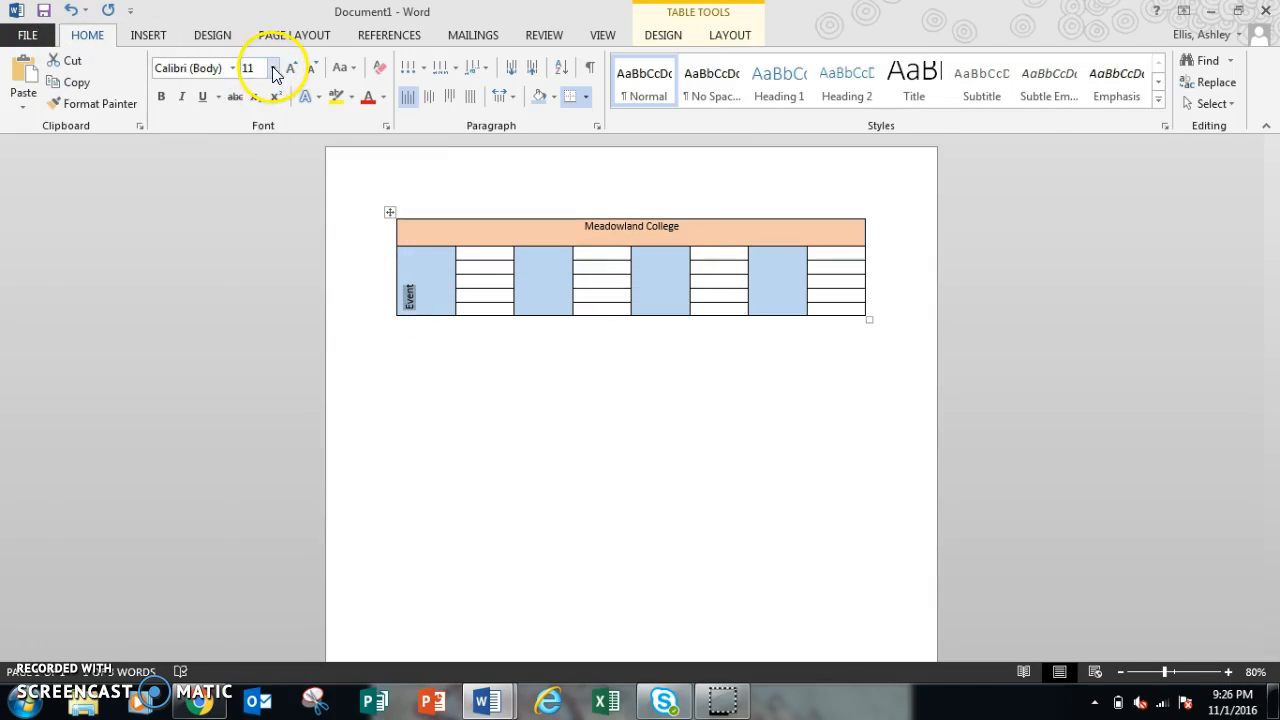
click(273, 68)
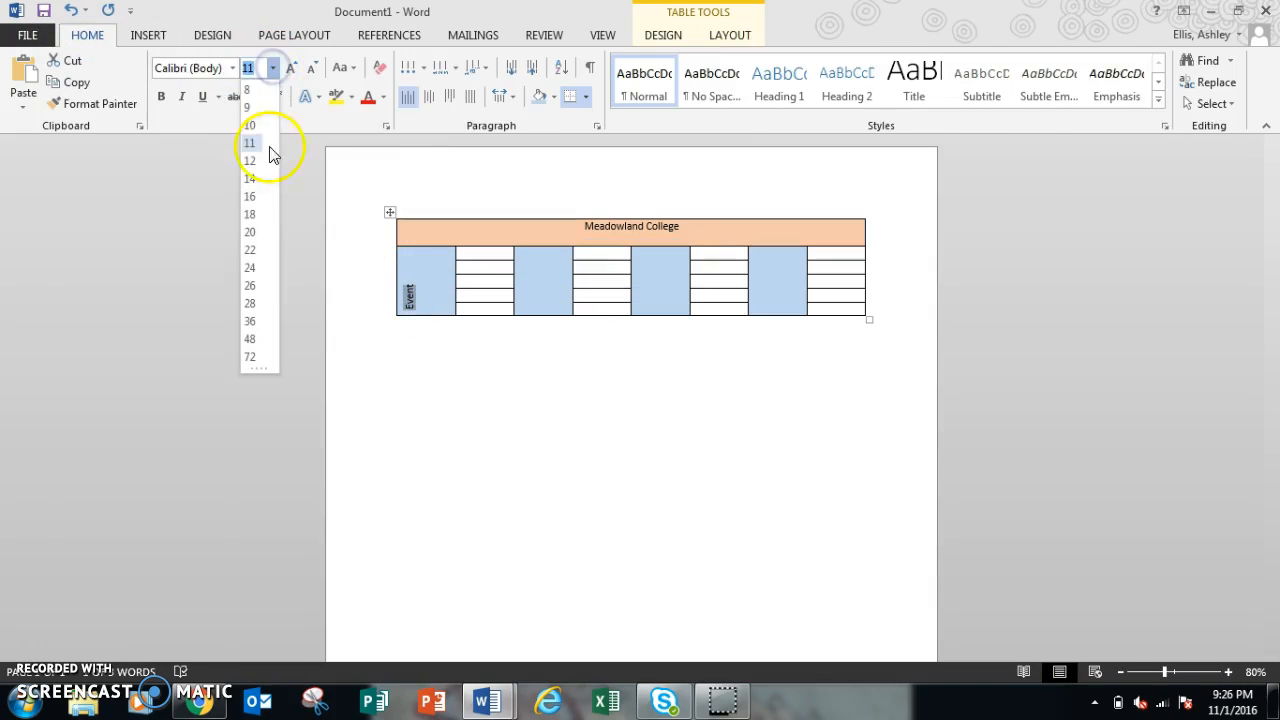
click(254, 234)
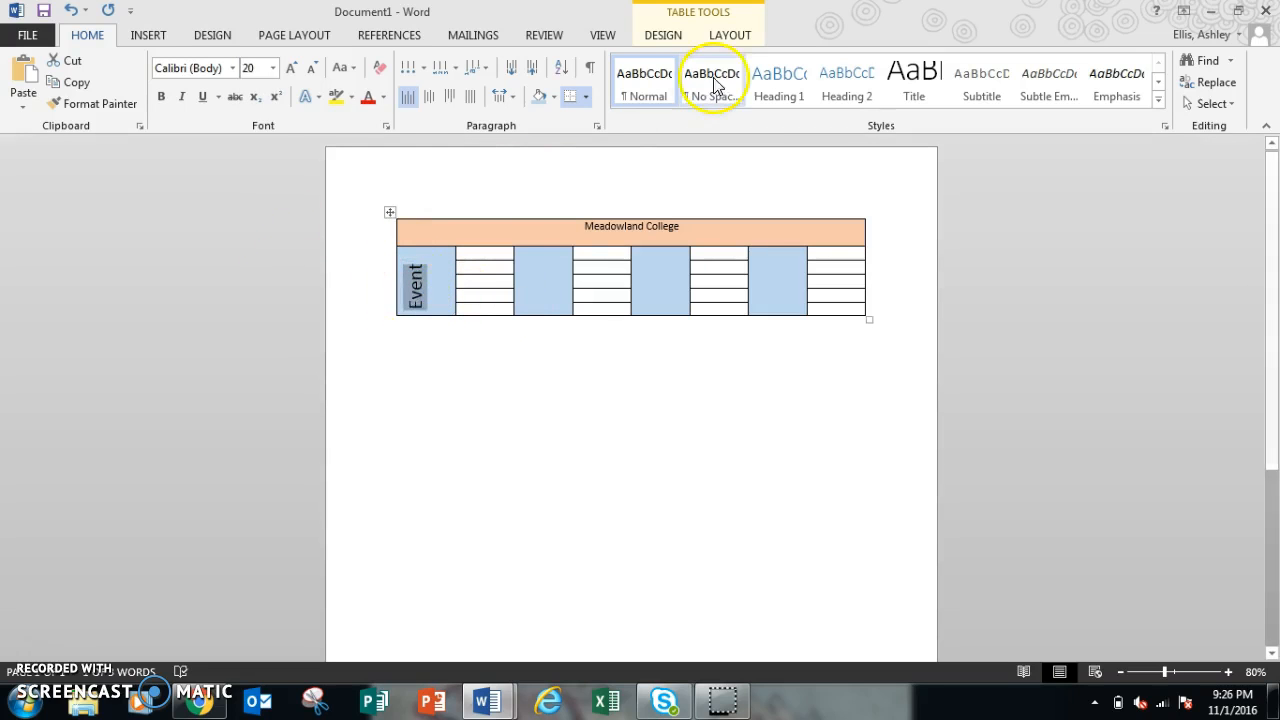
Step: Center the Event text horizontally and vertically in its cell
click(733, 36)
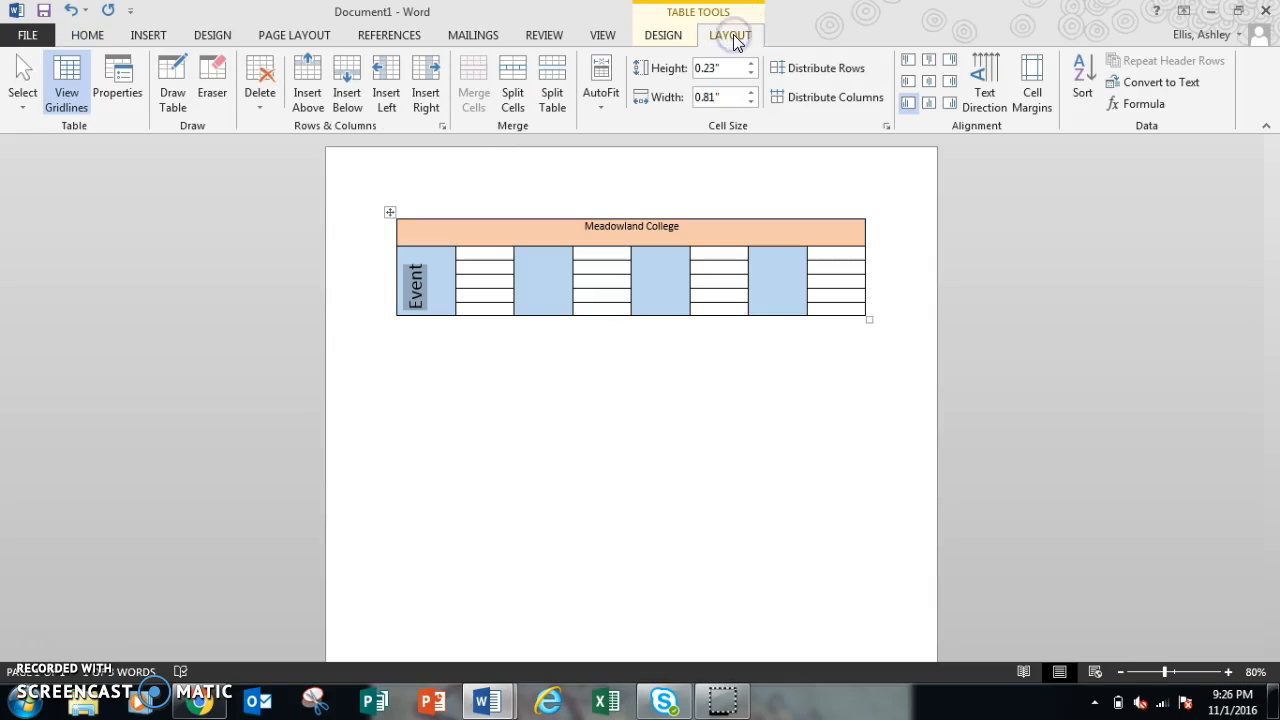
click(932, 83)
click(601, 444)
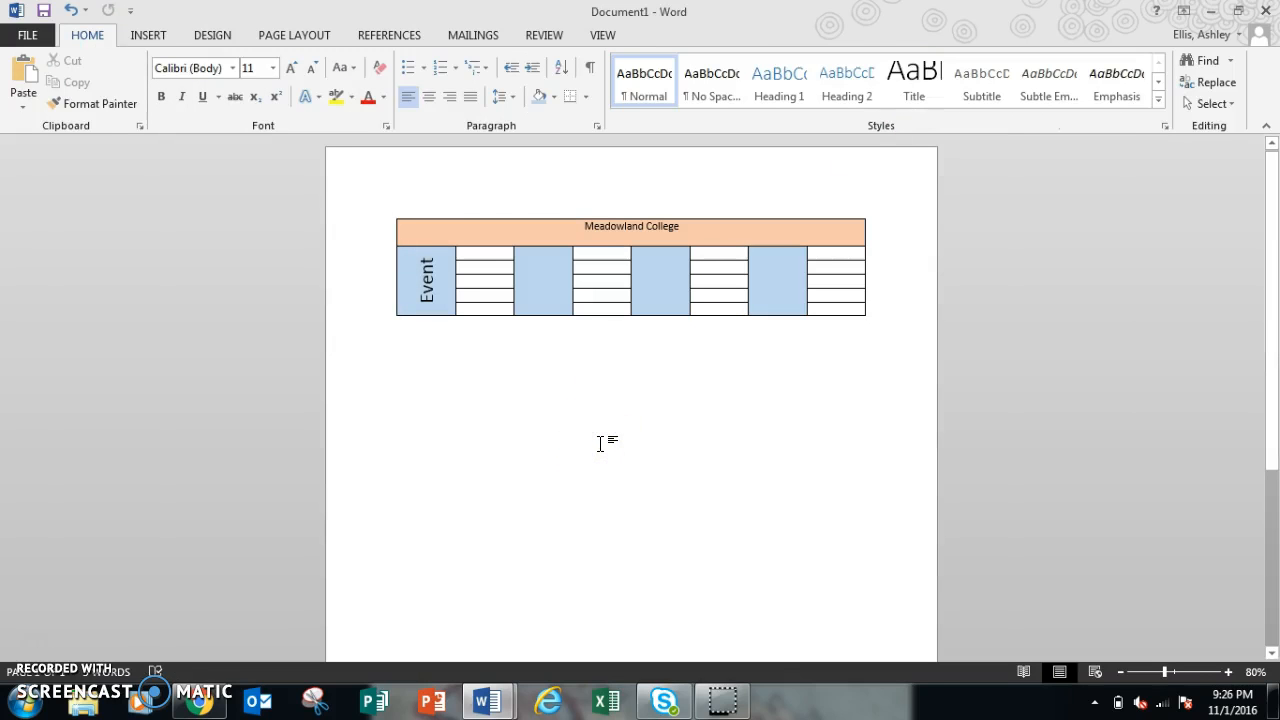
Step: After checking the reference, enter Date in the third column's merged cell
click(487, 700)
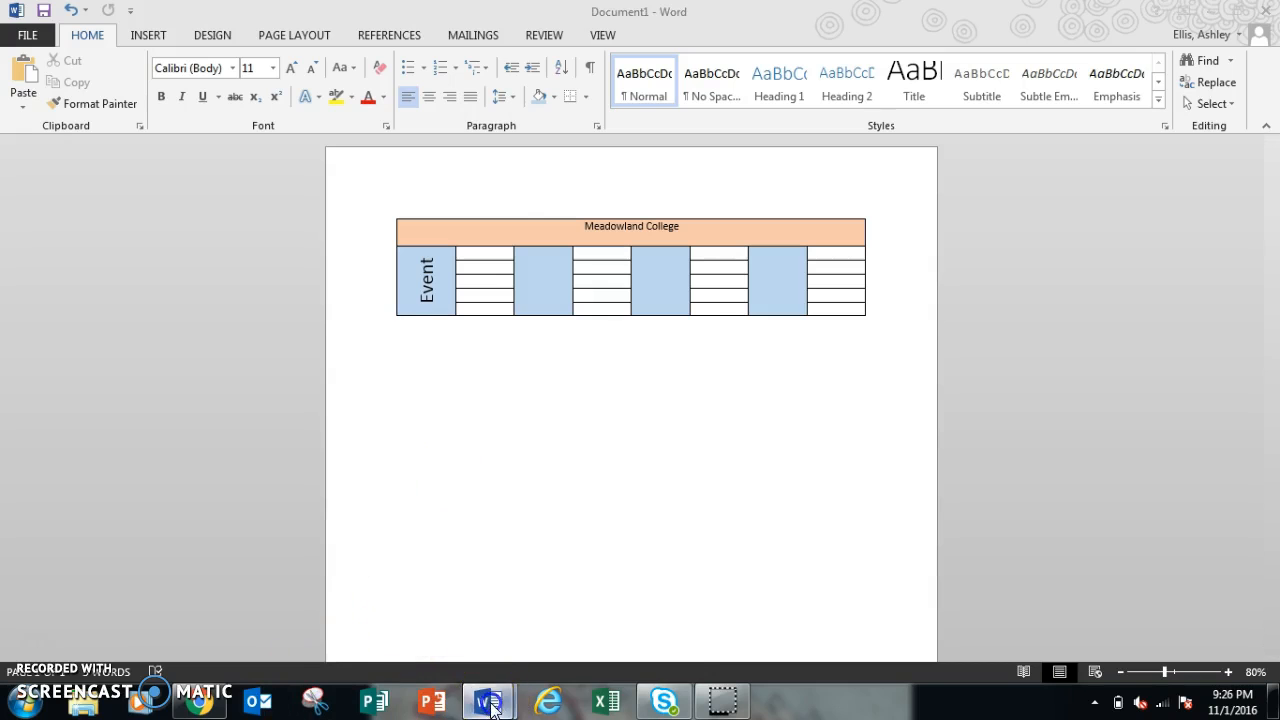
click(447, 632)
click(487, 700)
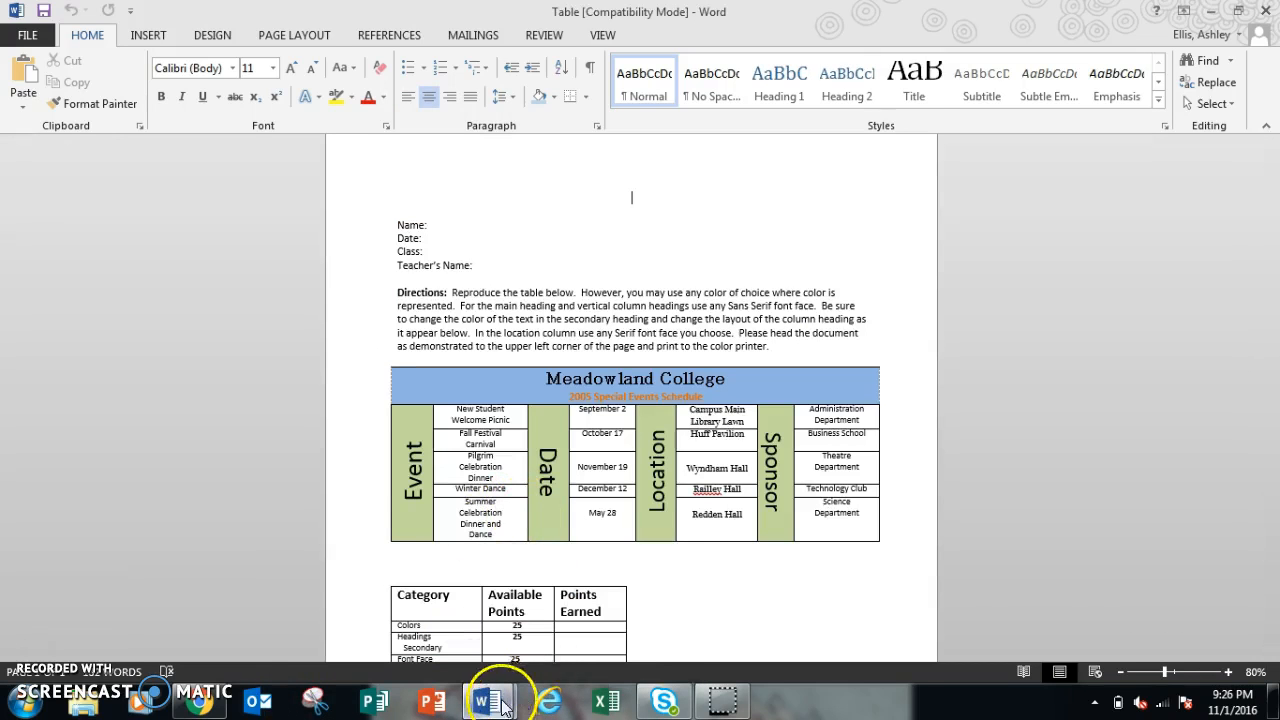
click(552, 618)
click(525, 288)
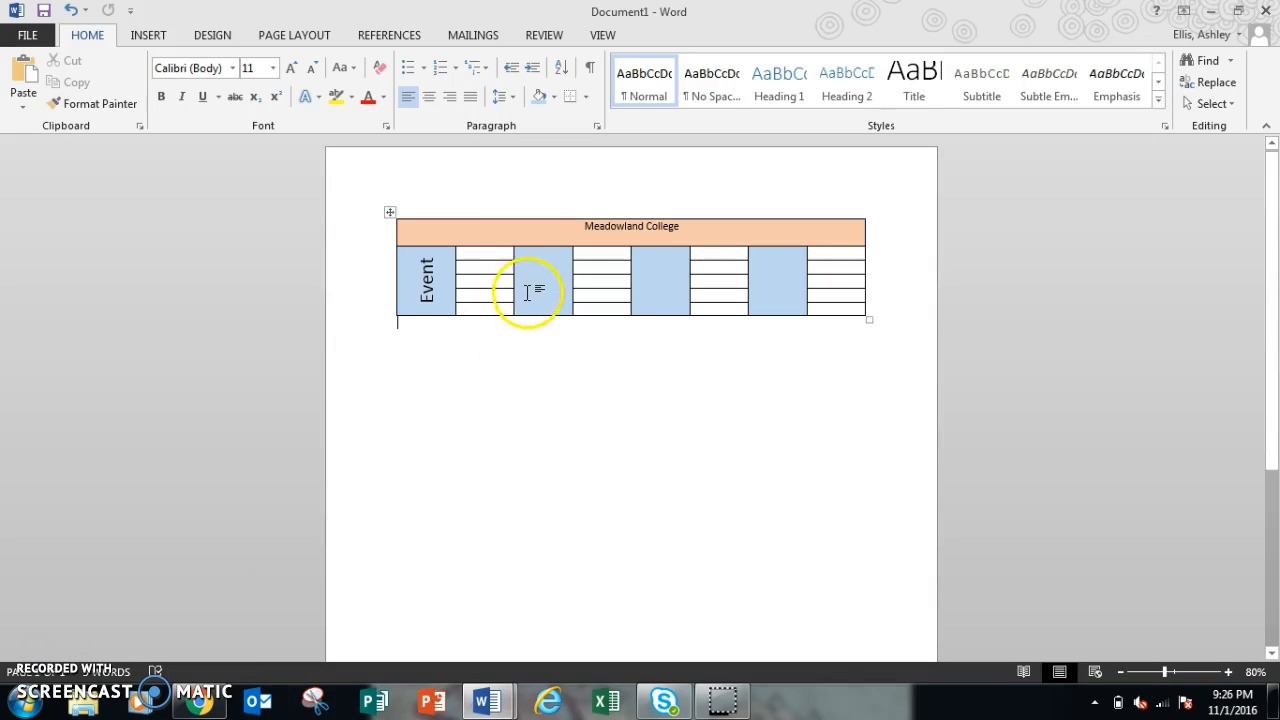
text(Date)
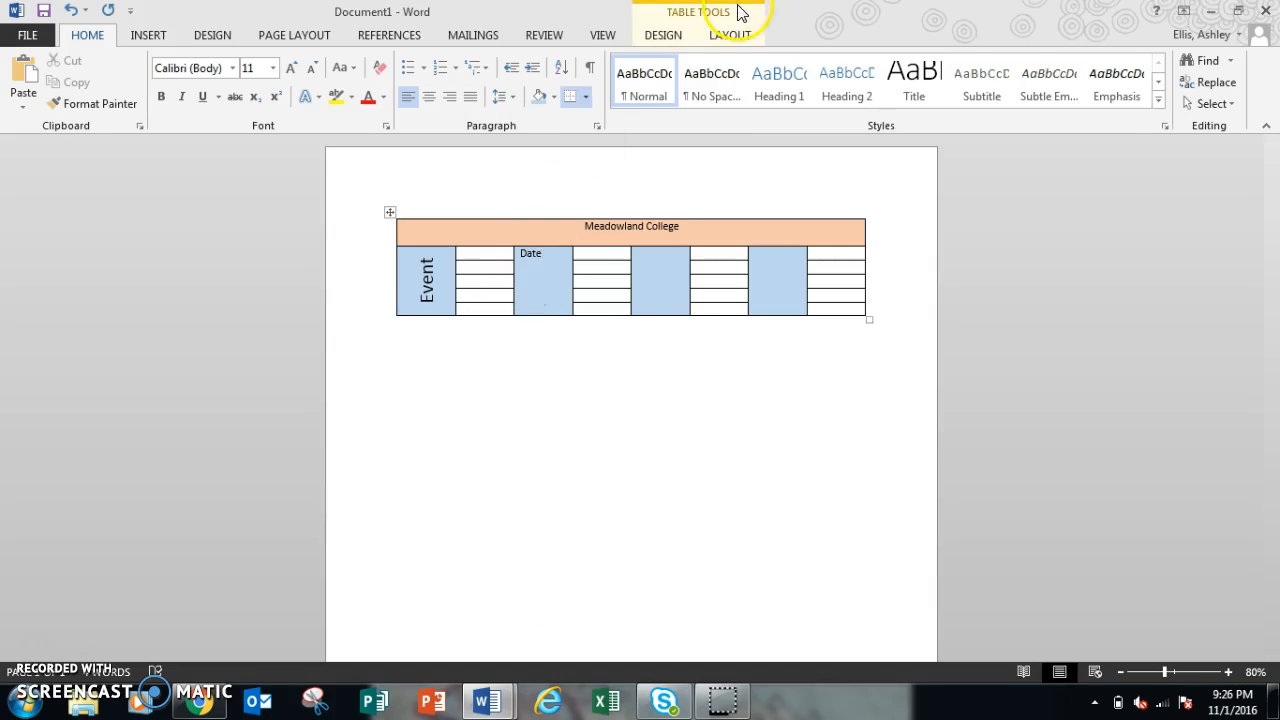
Step: Rotate the Date text to read bottom to top and center it in its cell
click(737, 38)
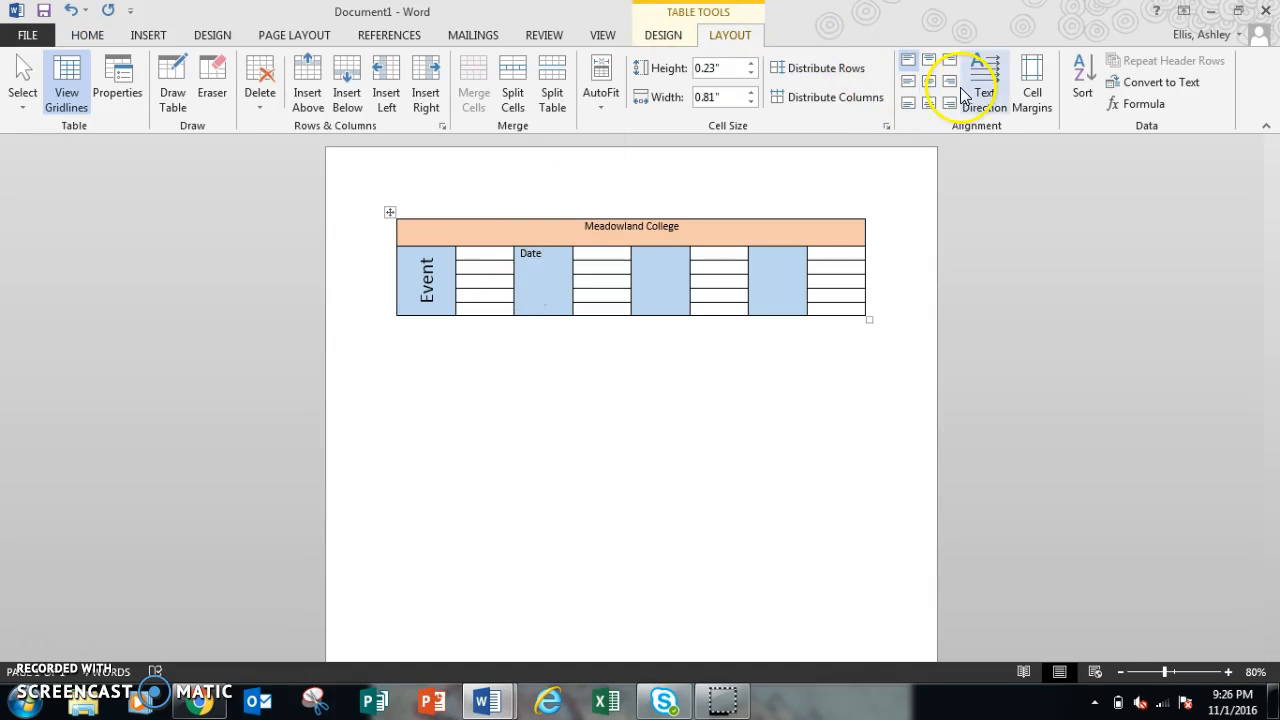
click(555, 245)
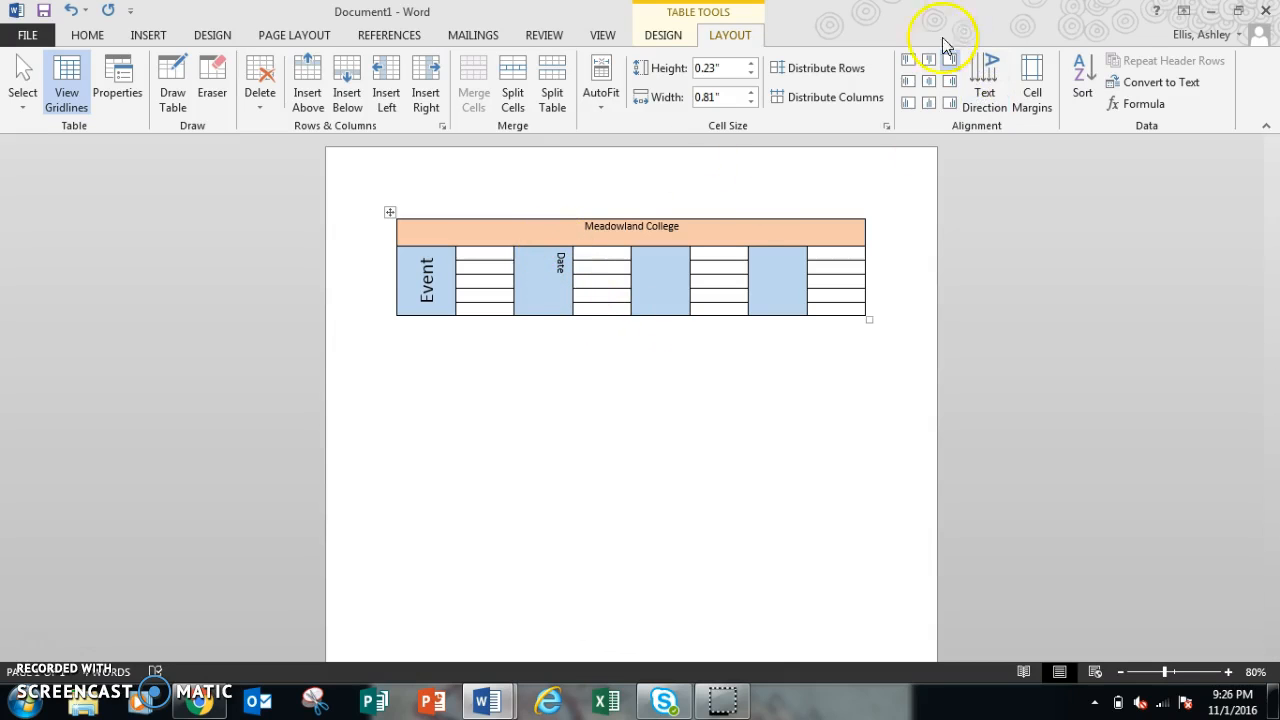
click(932, 80)
click(670, 483)
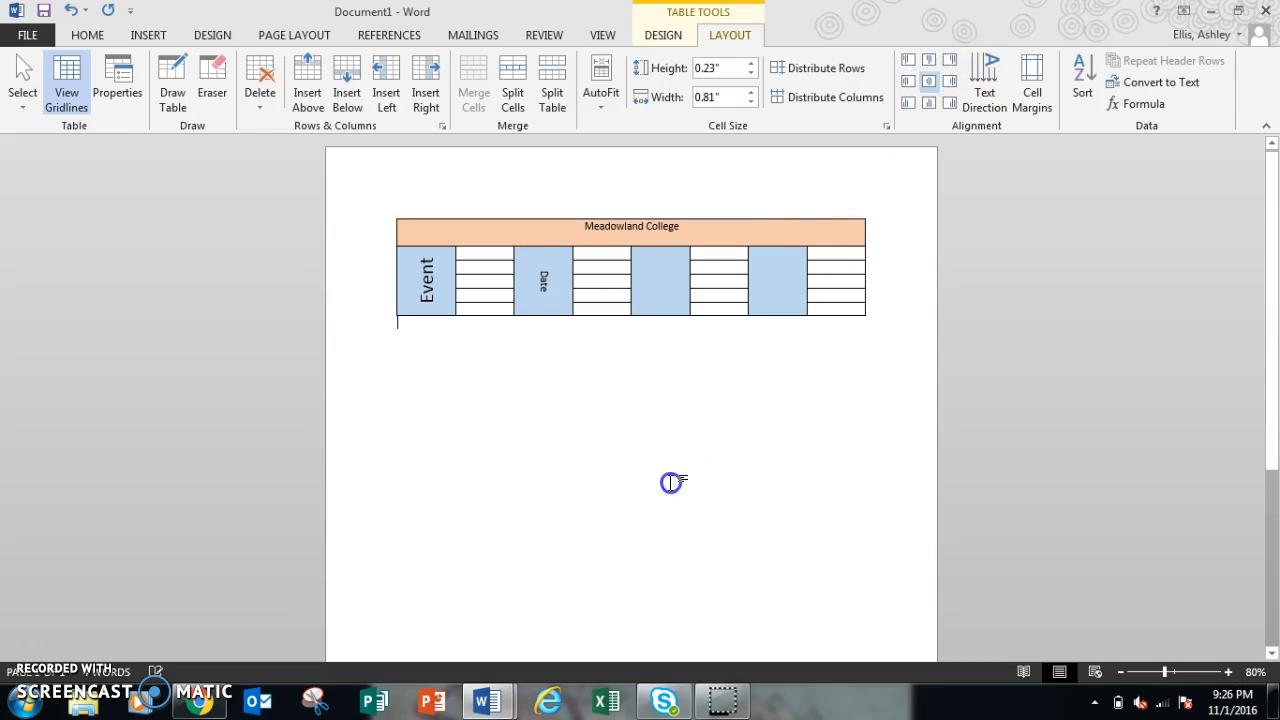
Step: Compare the new table with the reference document's table
click(486, 700)
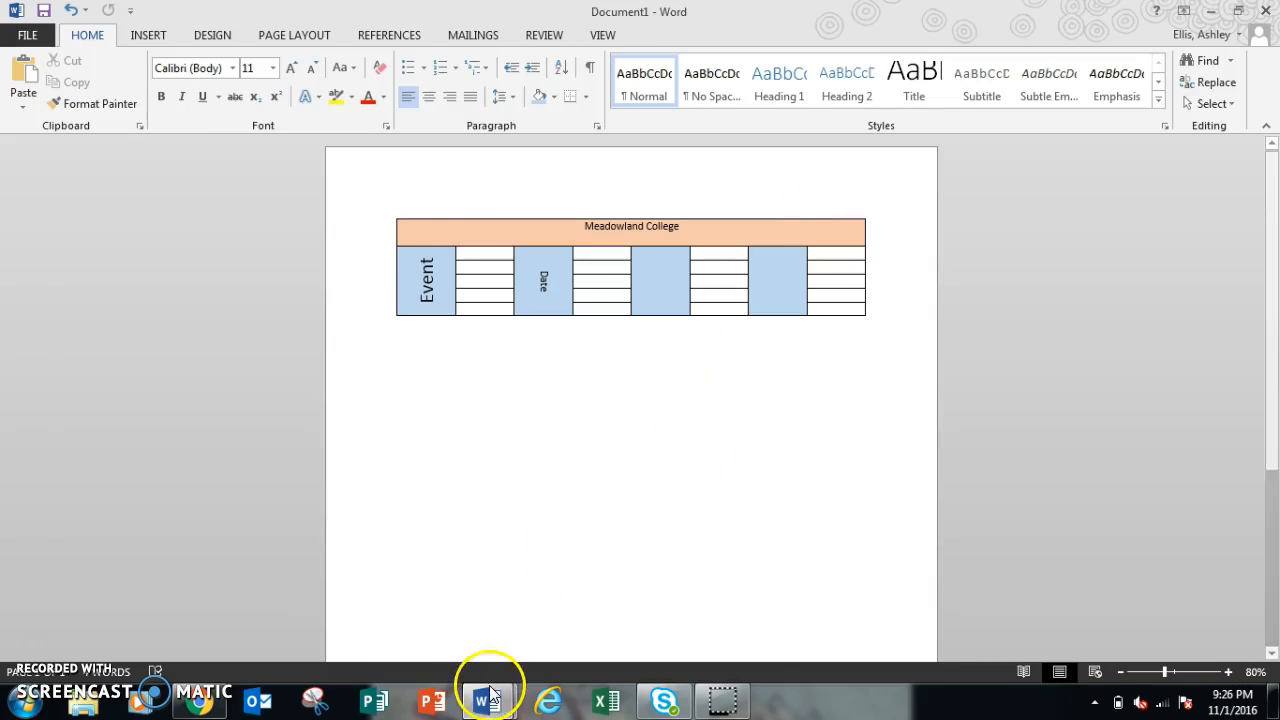
click(471, 529)
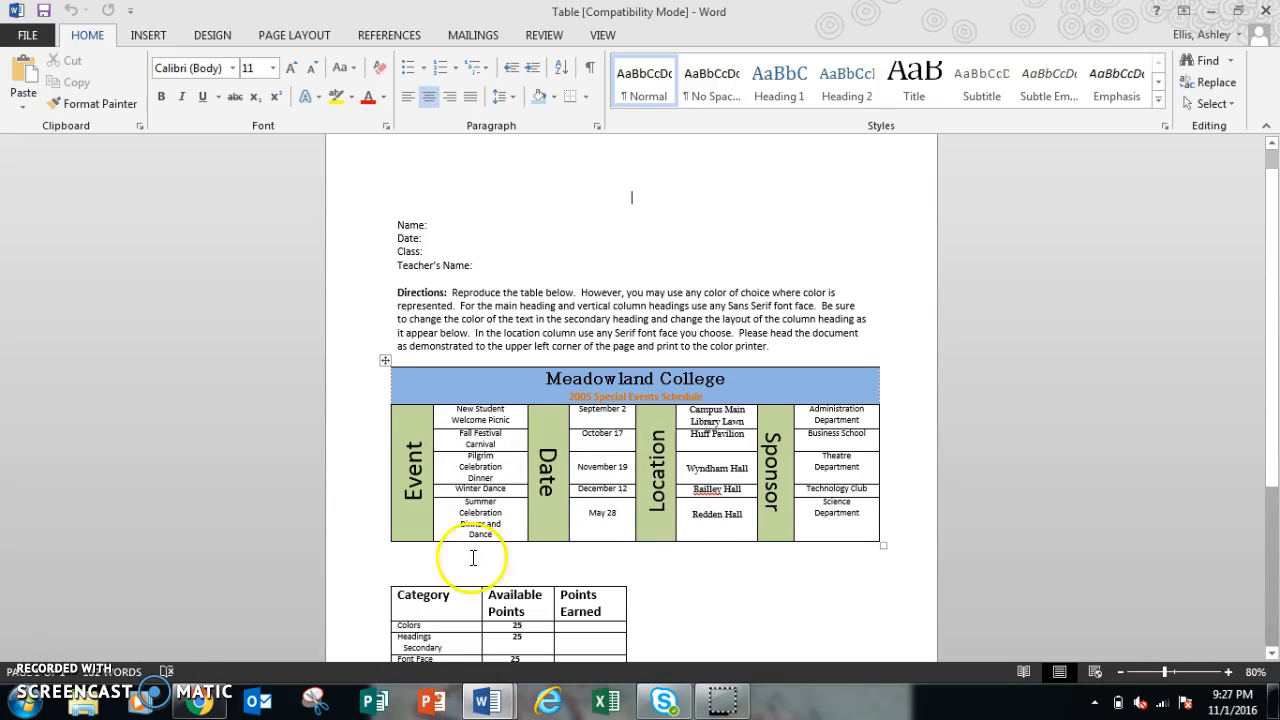
mouse_move(484, 704)
click(545, 622)
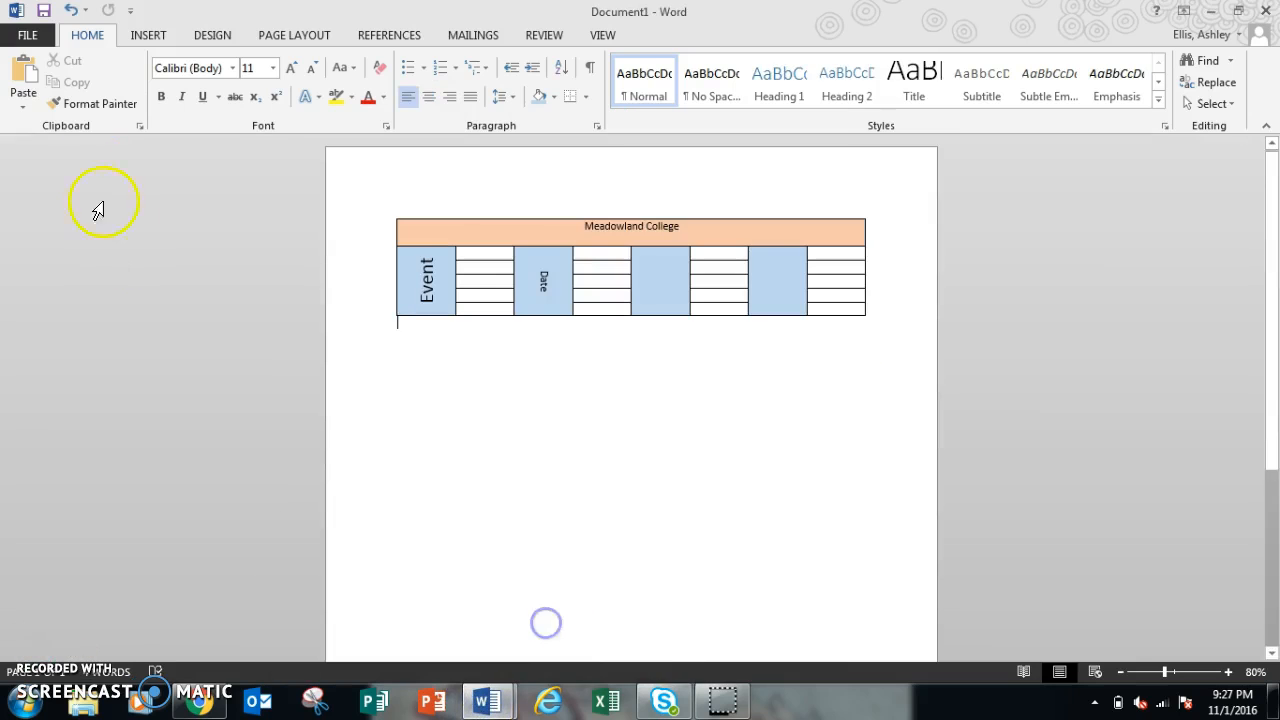
click(28, 34)
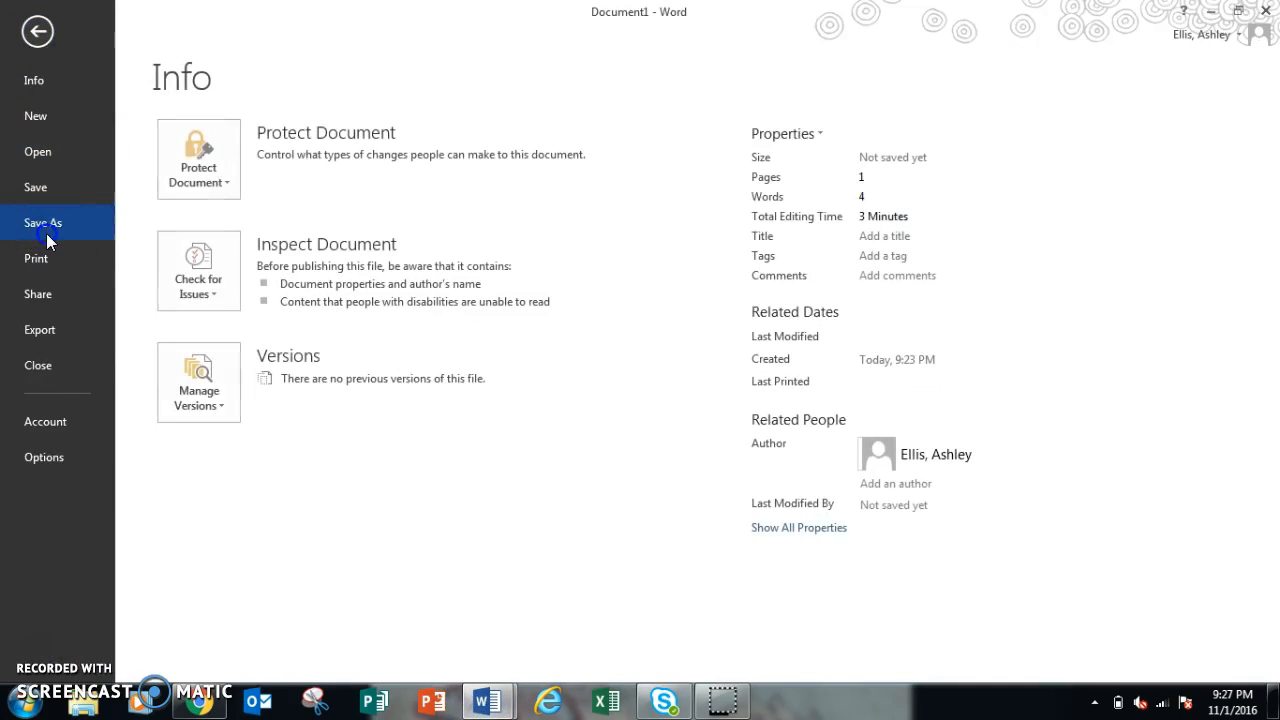
click(44, 226)
click(501, 305)
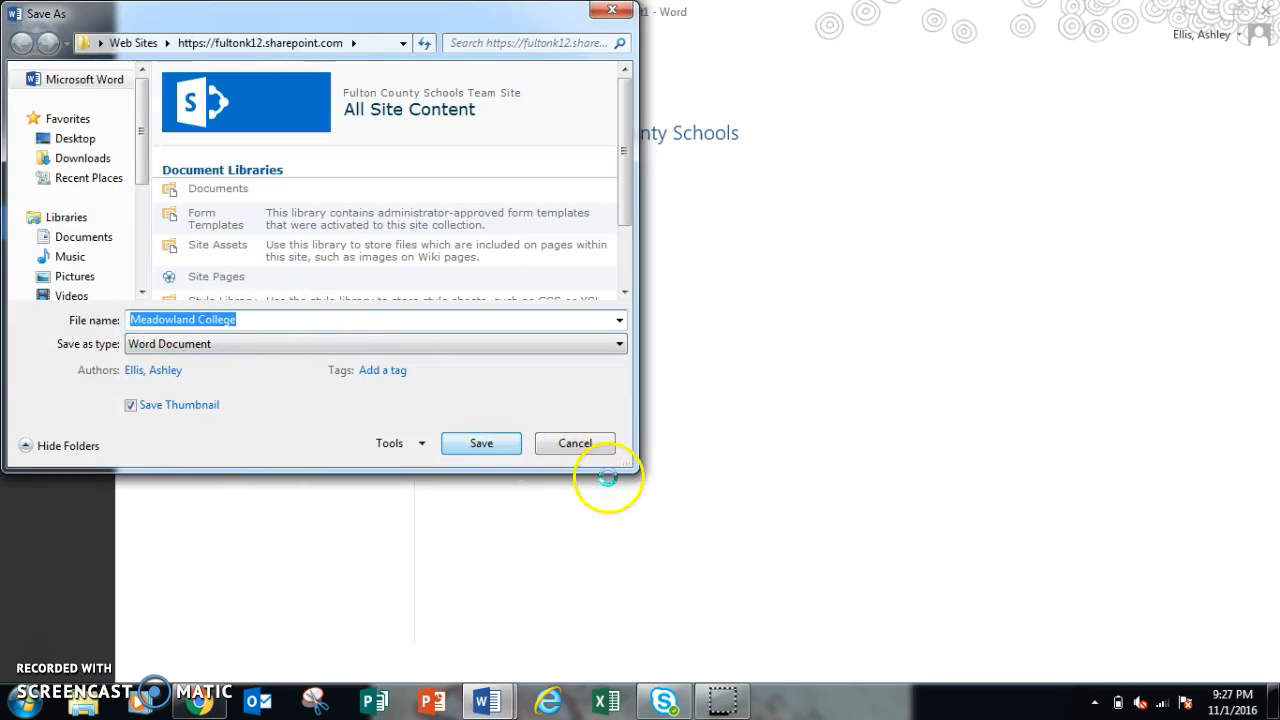
click(600, 443)
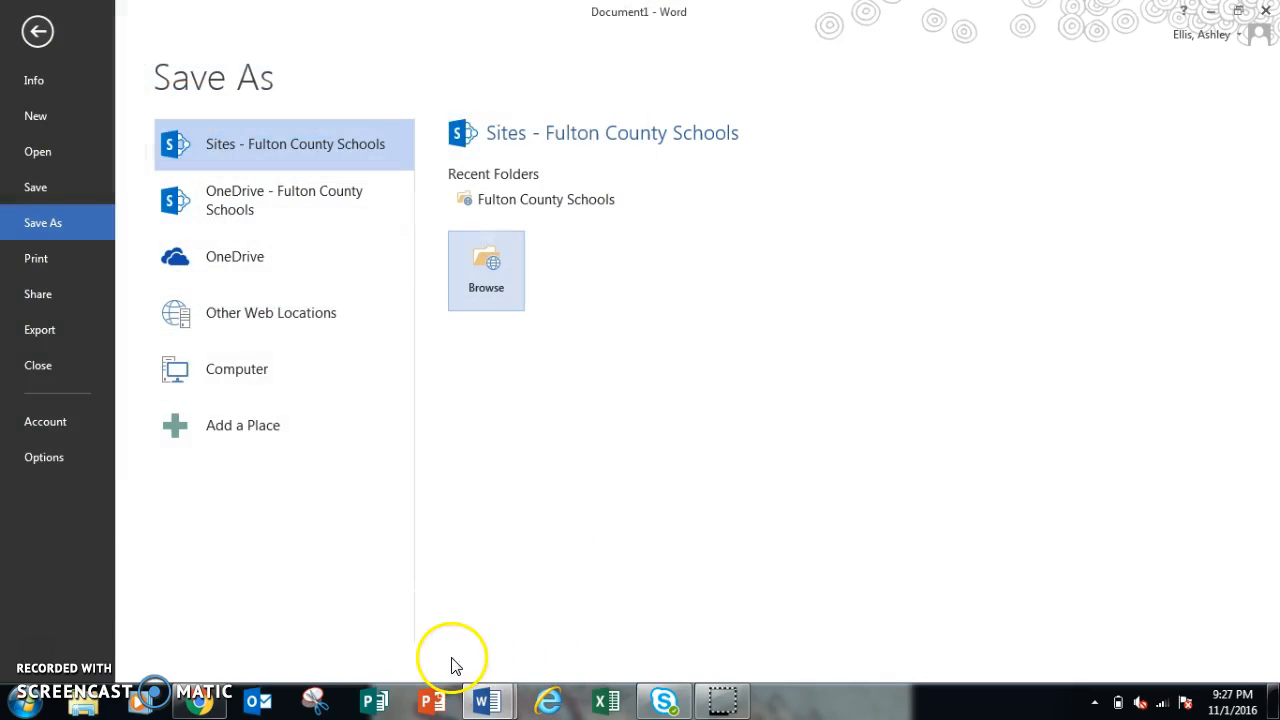
Step: Switch to the reference document window
mouse_move(500, 705)
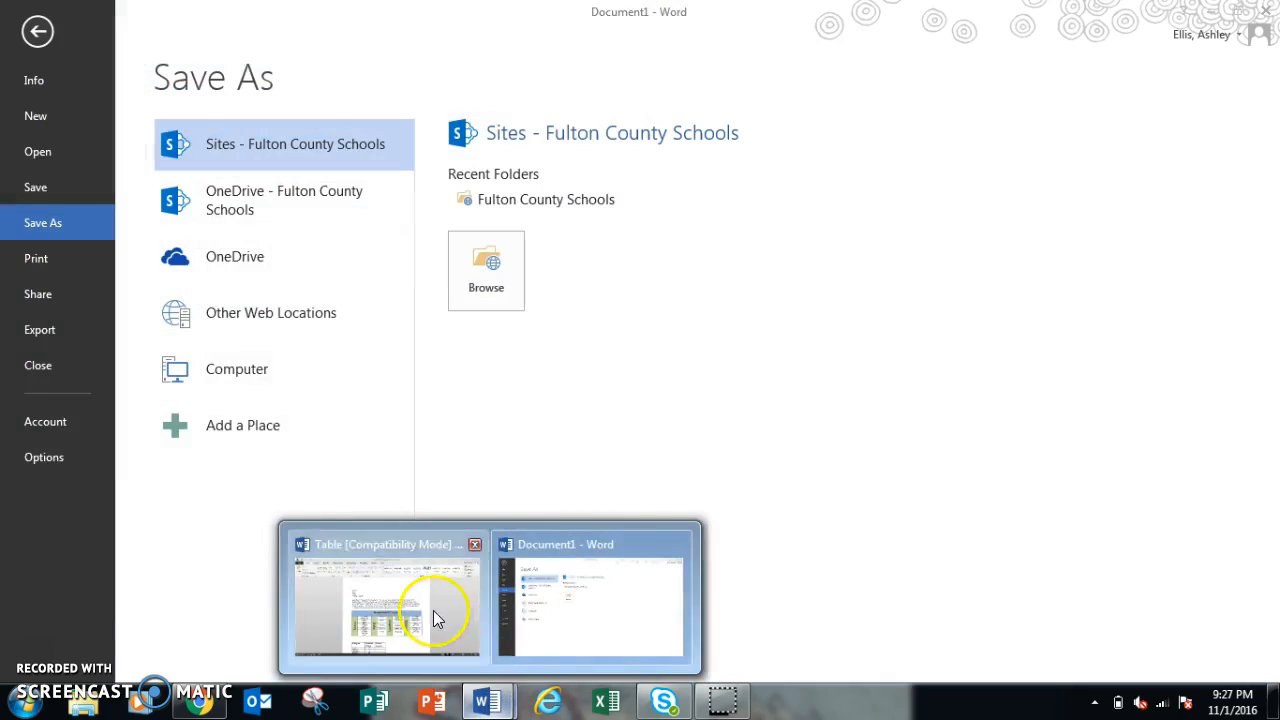
click(429, 534)
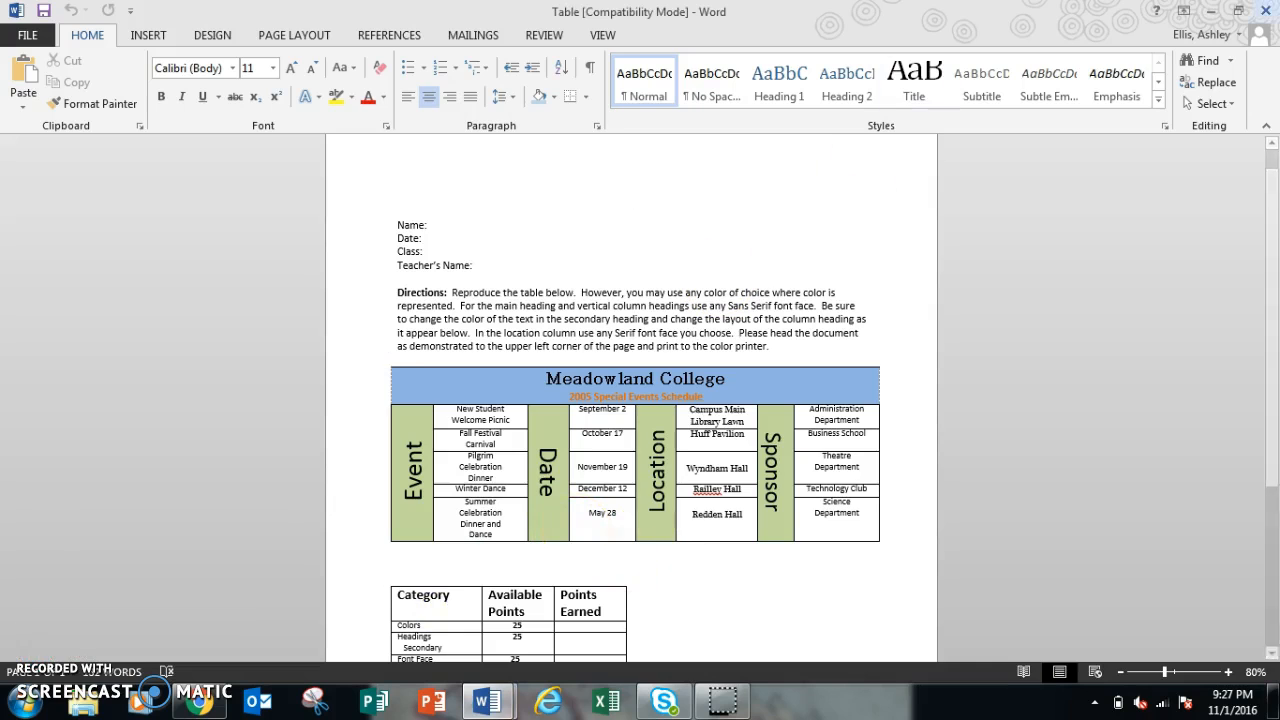
click(53, 652)
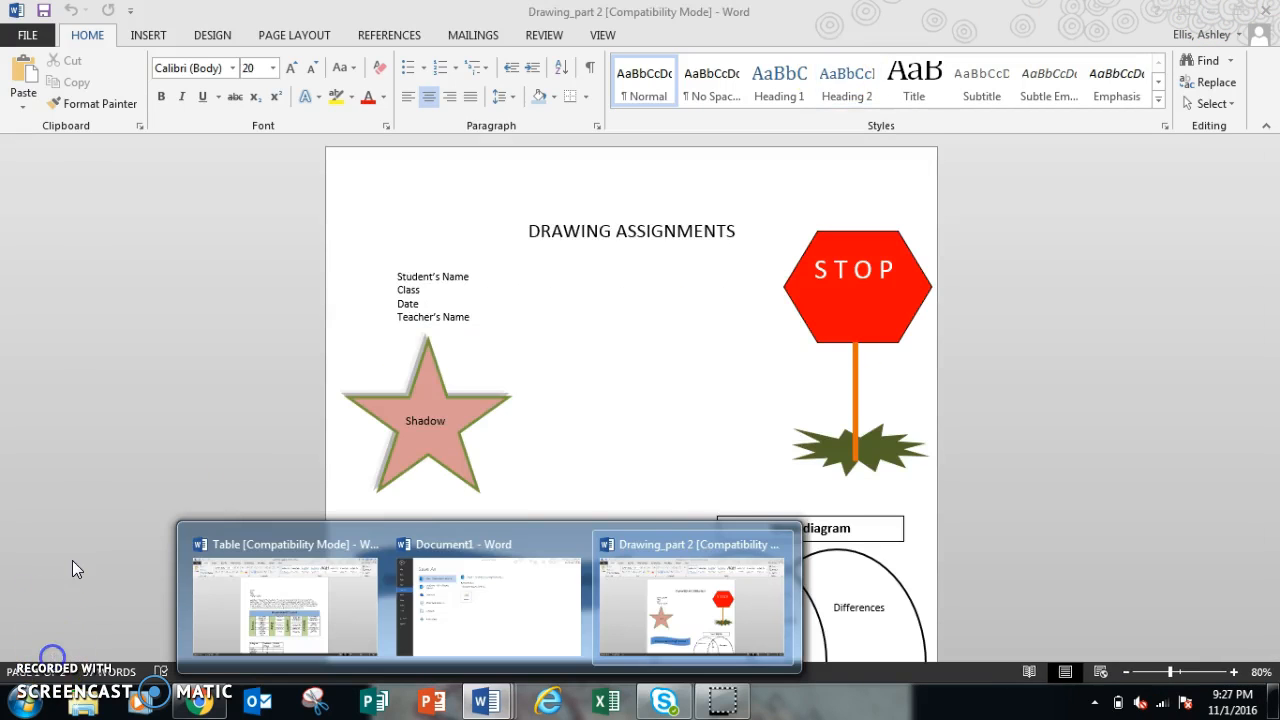